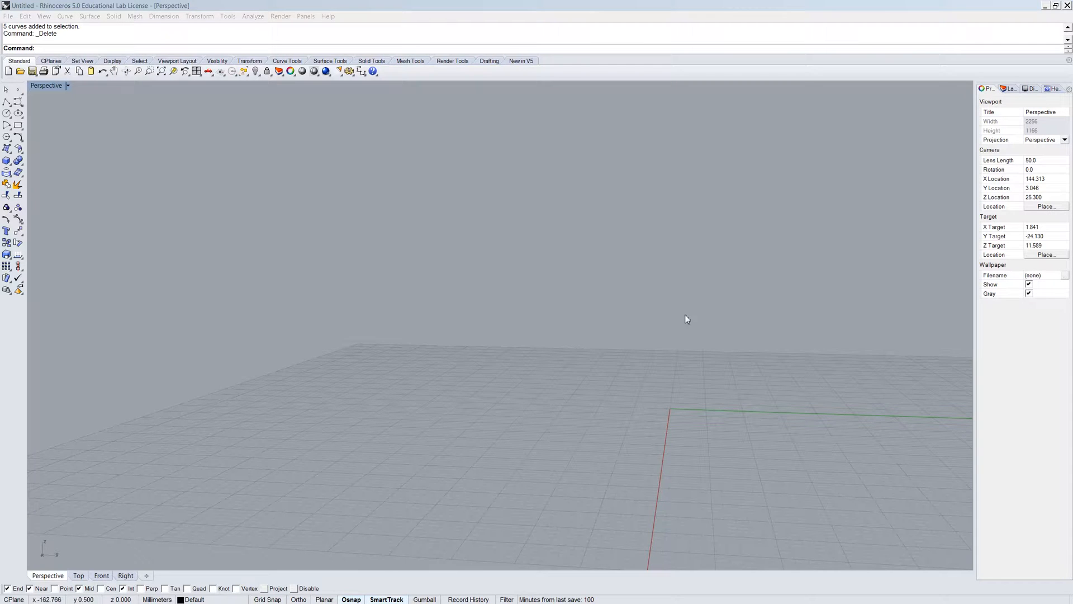
# Draw a 5 mm line from the origin along the red X axis.
pyautogui.scroll(-7, 689, 414)
pyautogui.scroll(10, 708, 520)
pyautogui.scroll(-12, 648, 490)
pyautogui.scroll(20, 618, 490)
pyautogui.write('line')
pyautogui.press('Return')
pyautogui.write('0')
pyautogui.press('Return')
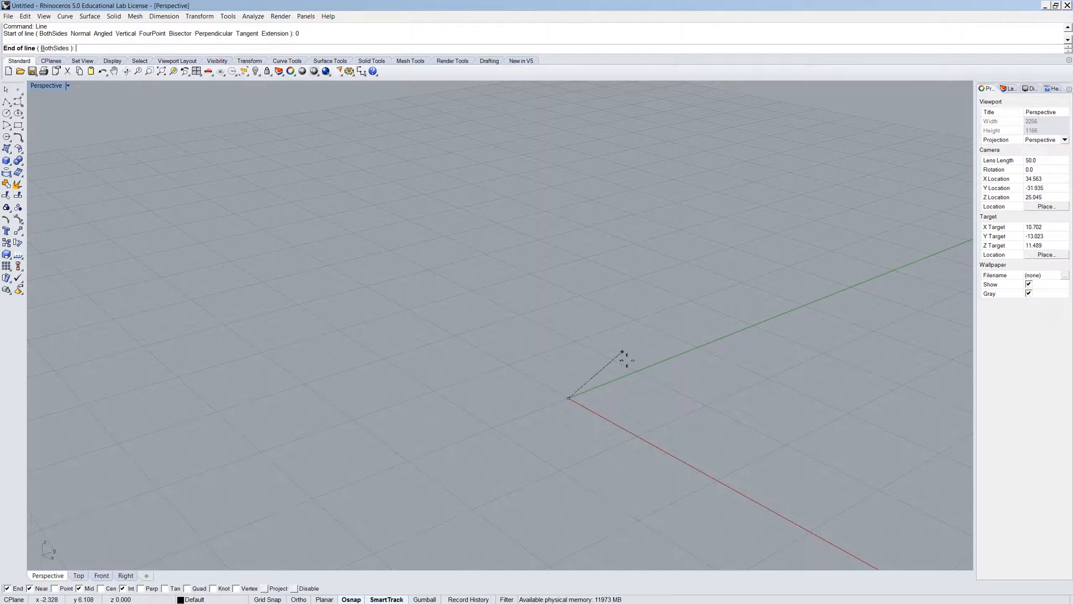
pyautogui.write('5')
pyautogui.press('Return')
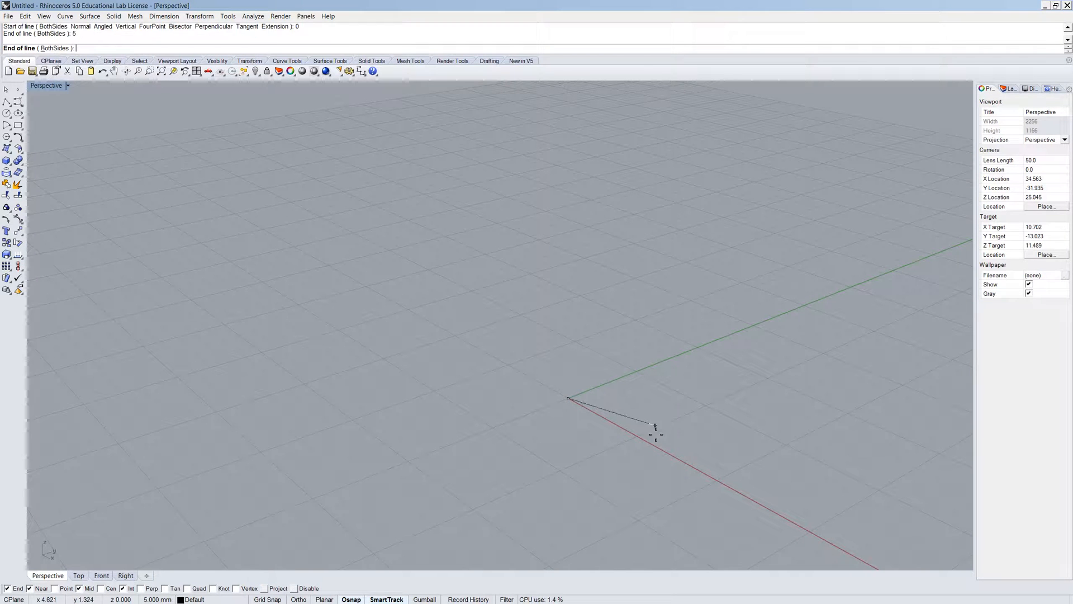
pyautogui.click(648, 457)
# Copy the line from its origin end along the Y axis at distances of 5, 10, 15 and 20 mm.
pyautogui.click(618, 431)
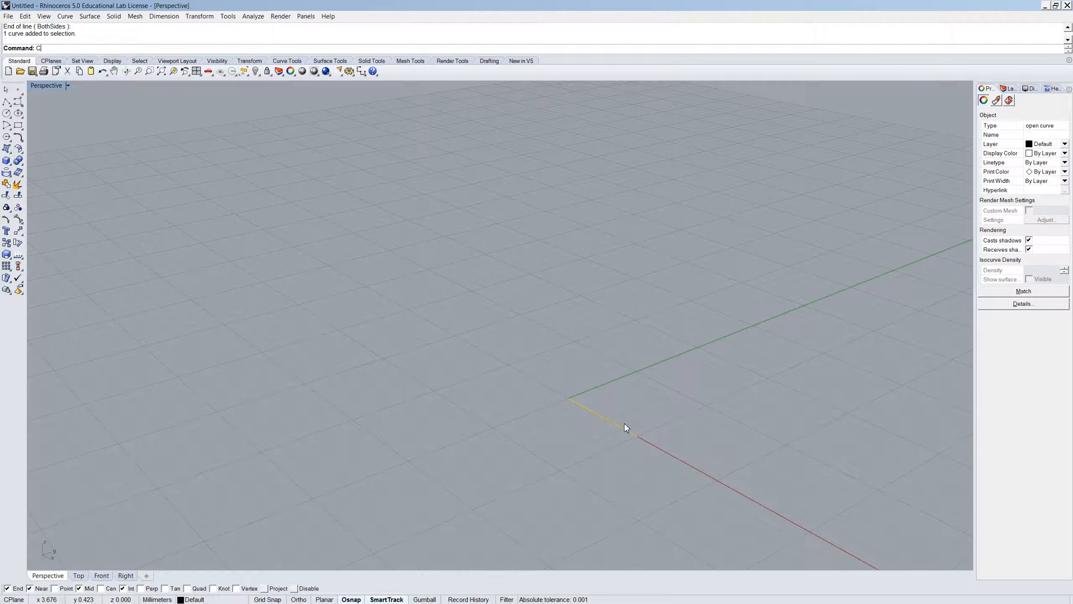
pyautogui.write('Cop')
pyautogui.press('Return')
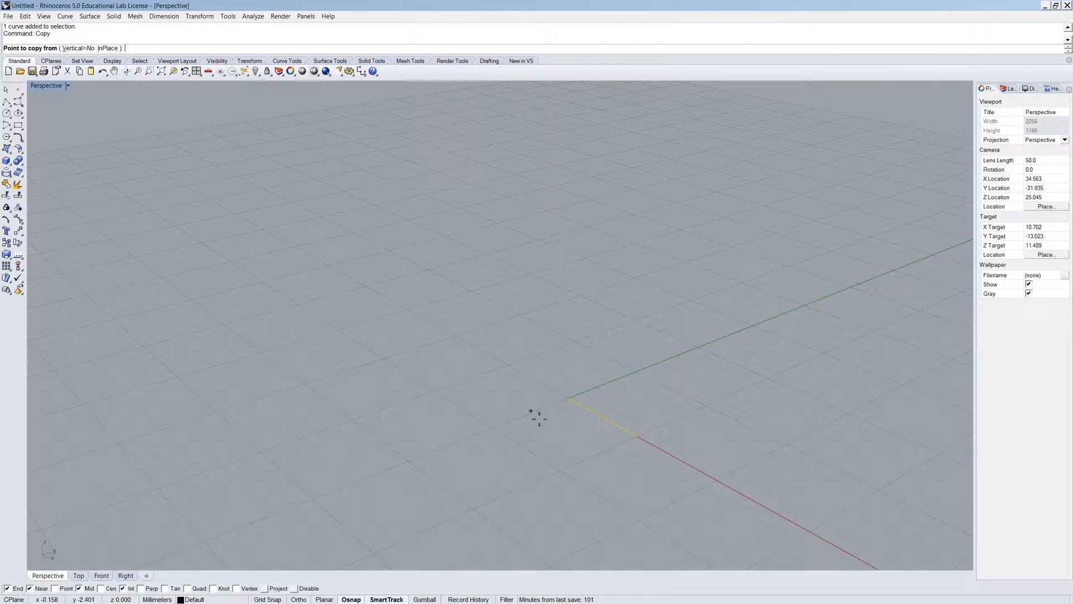
pyautogui.click(567, 398)
pyautogui.write('5')
pyautogui.press('Return')
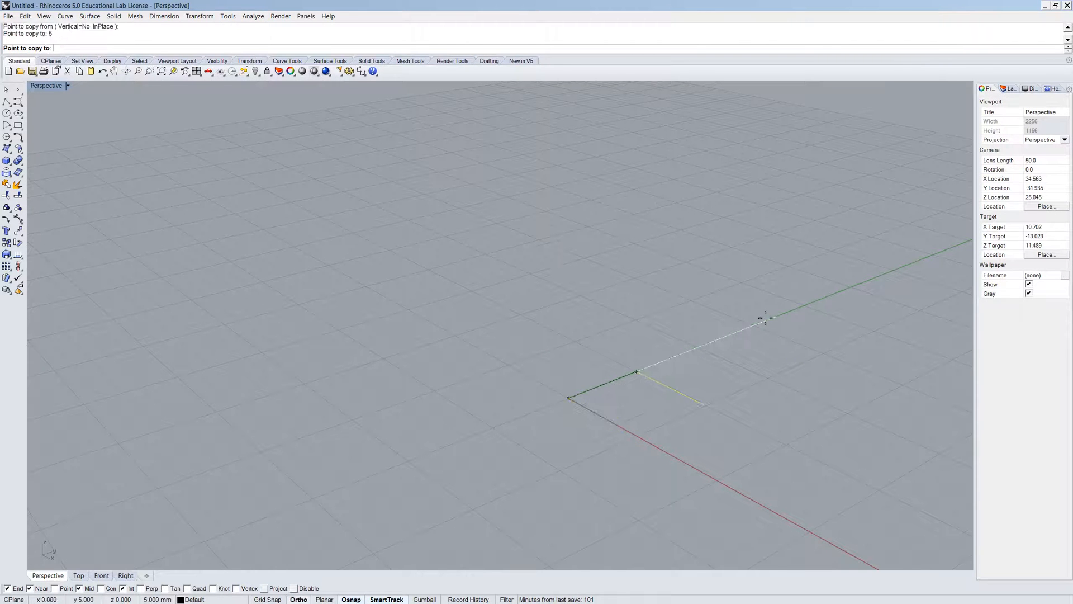
pyautogui.click(861, 291)
pyautogui.write('10')
pyautogui.press('Return')
pyautogui.click(868, 284)
pyautogui.write('15')
pyautogui.press('Return')
pyautogui.click(880, 293)
pyautogui.write('20')
pyautogui.press('Return')
pyautogui.keyDown('shift'); pyautogui.click(894, 297); pyautogui.keyUp('shift')
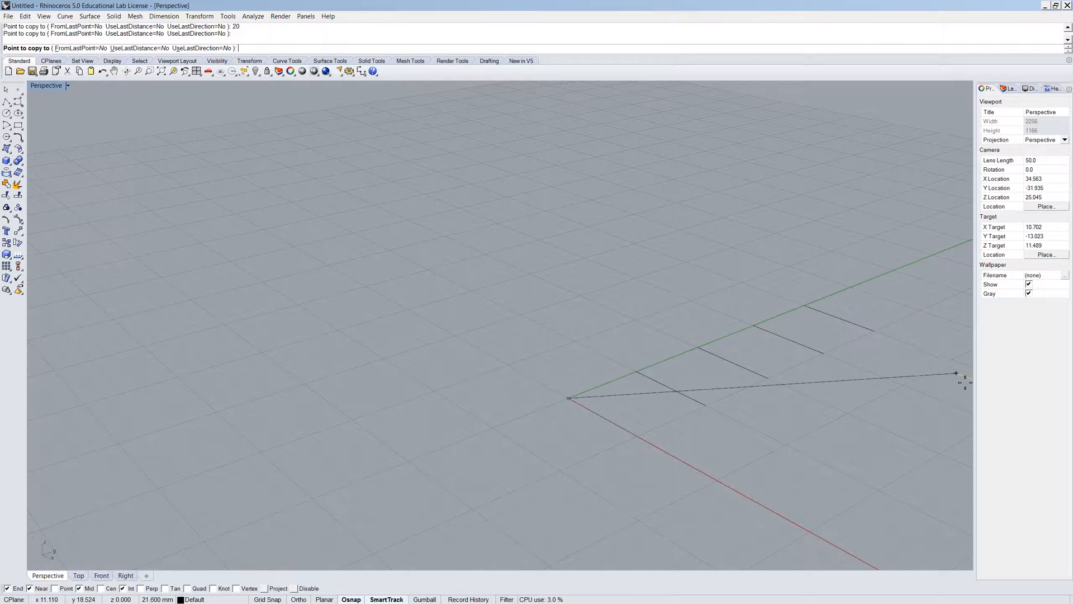
pyautogui.press('Return')
# Select all five parallel lines and loft them into a surface with the Normal style and no simplification.
pyautogui.scroll(-2, 745, 415)
pyautogui.moveTo(745, 415); pyautogui.dragTo(796, 153, button='right')
pyautogui.scroll(6, 784, 448)
pyautogui.keyDown('shift'); pyautogui.click(565, 394); pyautogui.keyUp('shift')
pyautogui.keyDown('shift'); pyautogui.click(653, 378); pyautogui.keyUp('shift')
pyautogui.keyDown('shift'); pyautogui.click(742, 368); pyautogui.keyUp('shift')
pyautogui.keyDown('shift'); pyautogui.click(814, 354); pyautogui.keyUp('shift')
pyautogui.moveTo(621, 335); pyautogui.dragTo(407, 431, button='right')
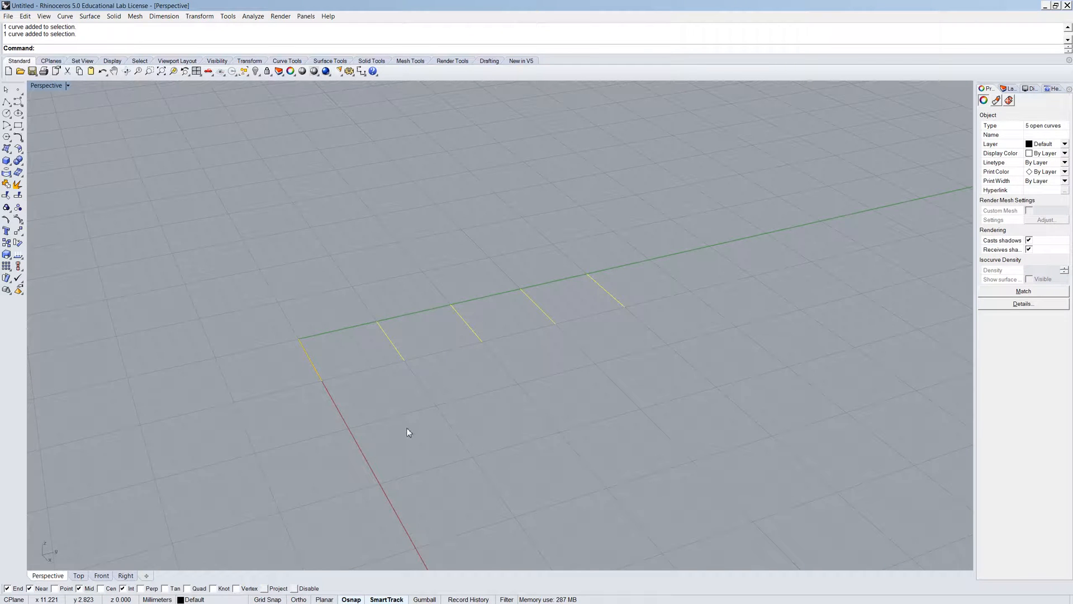
pyautogui.write('loft')
pyautogui.press('Return')
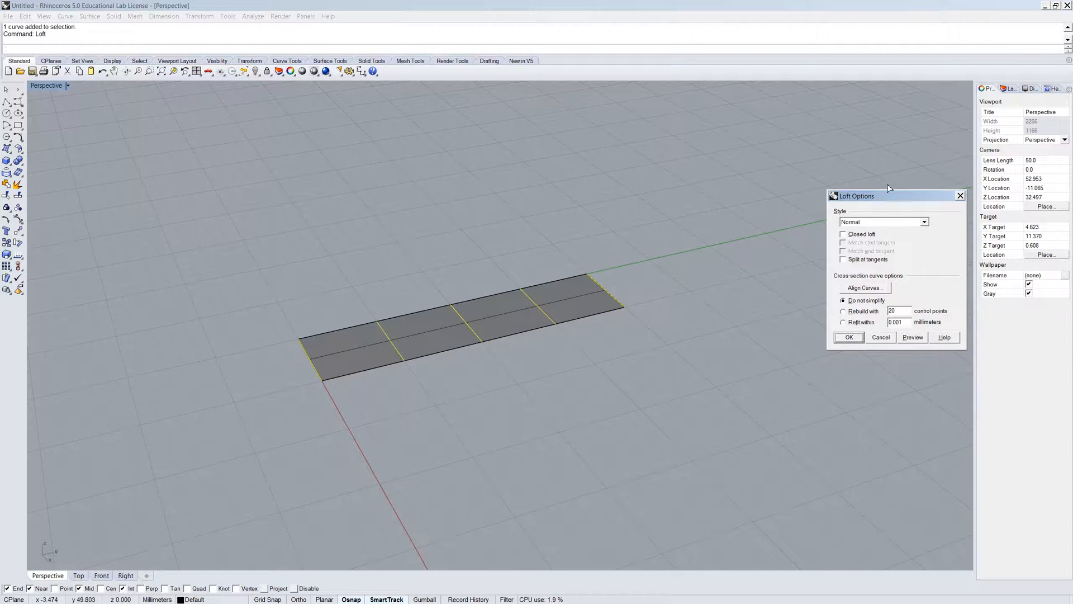
pyautogui.moveTo(405, 405); pyautogui.dragTo(539, 412, button='right')
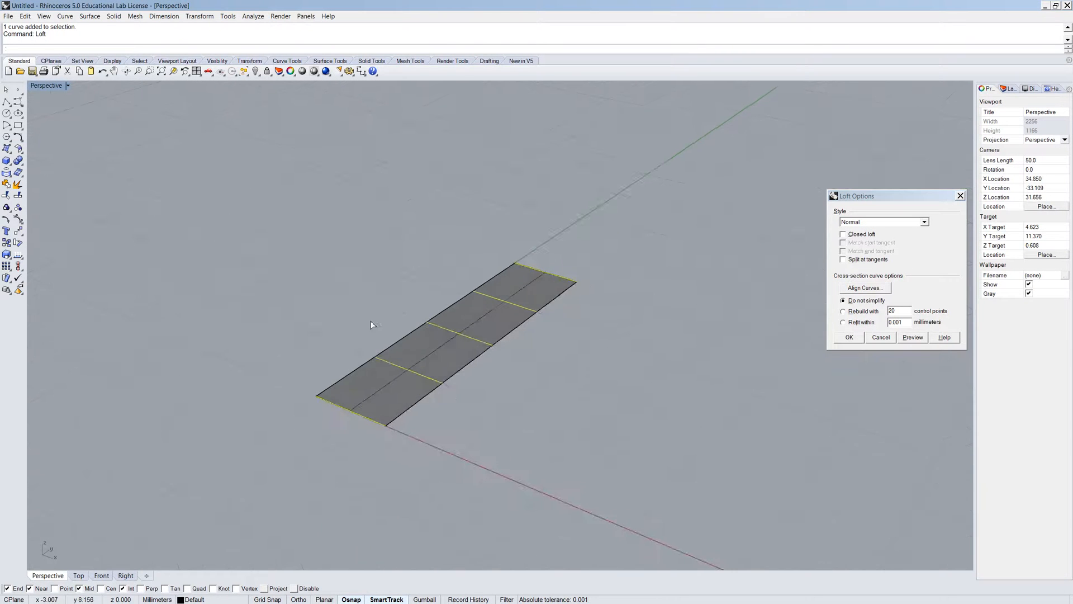
pyautogui.scroll(6, 421, 354)
pyautogui.moveTo(507, 348); pyautogui.dragTo(247, 355, button='right')
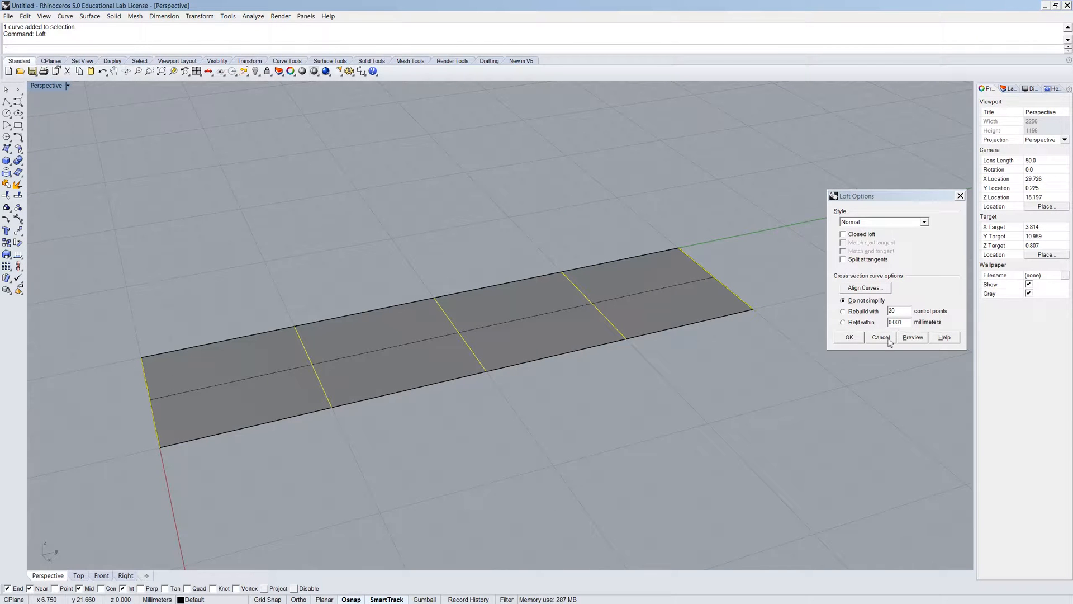
pyautogui.click(848, 337)
# Inspect the lofted surface along its long edge and delete it, keeping the five lines.
pyautogui.moveTo(648, 384); pyautogui.dragTo(522, 387, button='right')
pyautogui.scroll(5, 522, 386)
pyautogui.scroll(3, 550, 372)
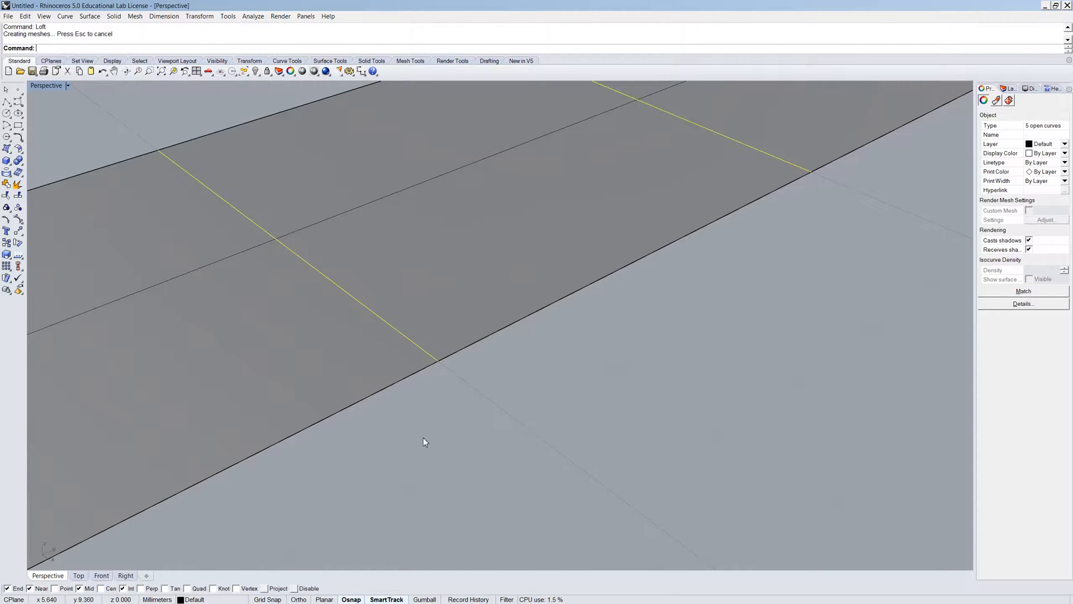
pyautogui.scroll(-4, 585, 407)
pyautogui.click(626, 317)
pyautogui.moveTo(491, 461); pyautogui.dragTo(545, 404, button='right')
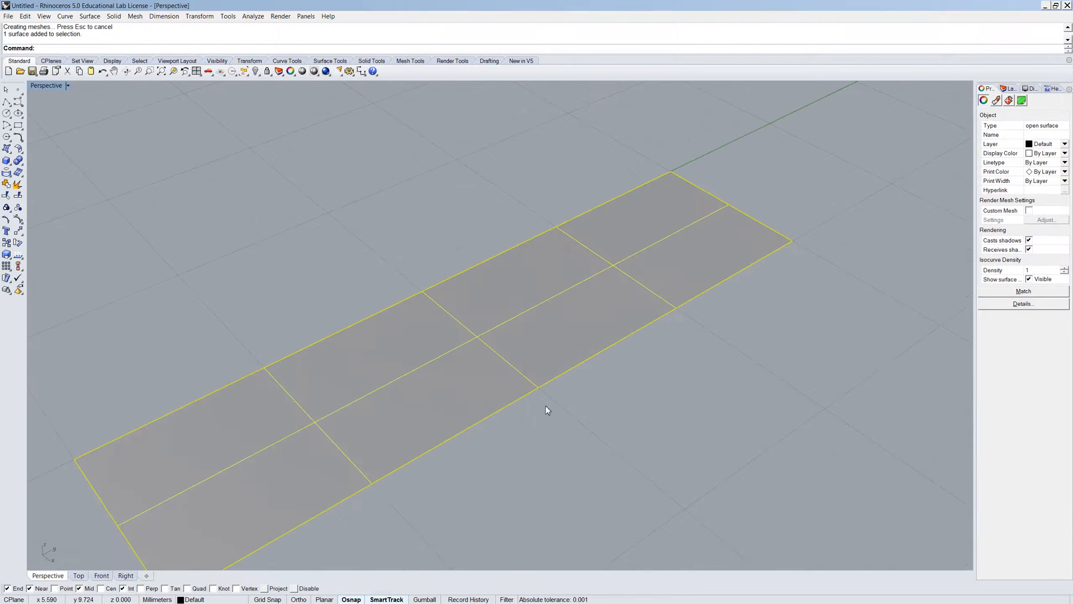
pyautogui.press('Delete')
# Start a loft, picking the first, third, second, fifth and fourth lines near their ends away from the Y axis.
pyautogui.scroll(-2, 626, 393)
pyautogui.scroll(-3, 626, 393)
pyautogui.moveTo(622, 393); pyautogui.dragTo(380, 384, button='right')
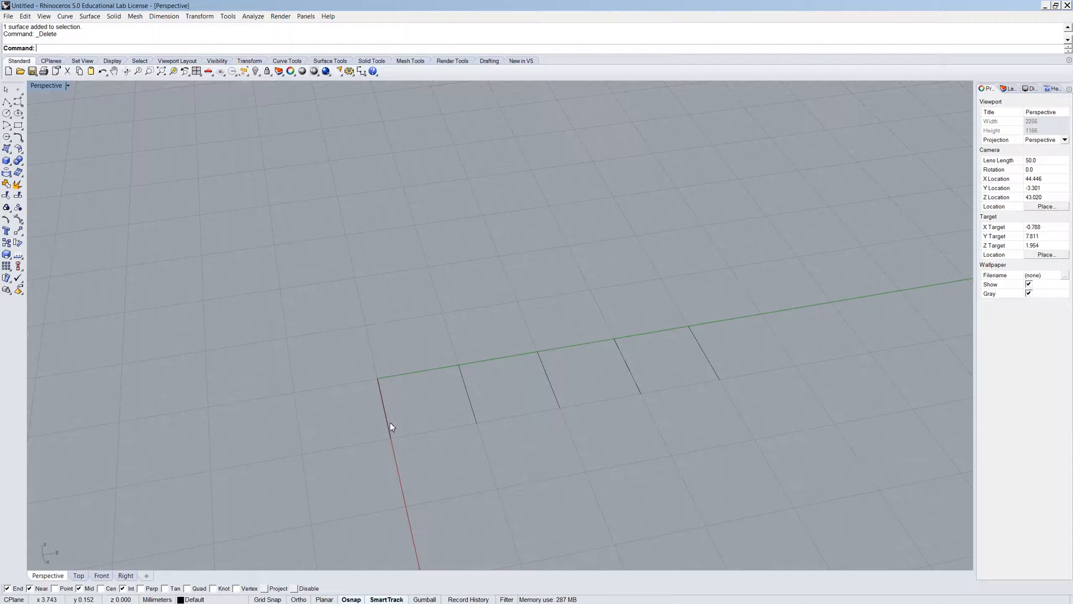
pyautogui.write('Lo')
pyautogui.press('Return')
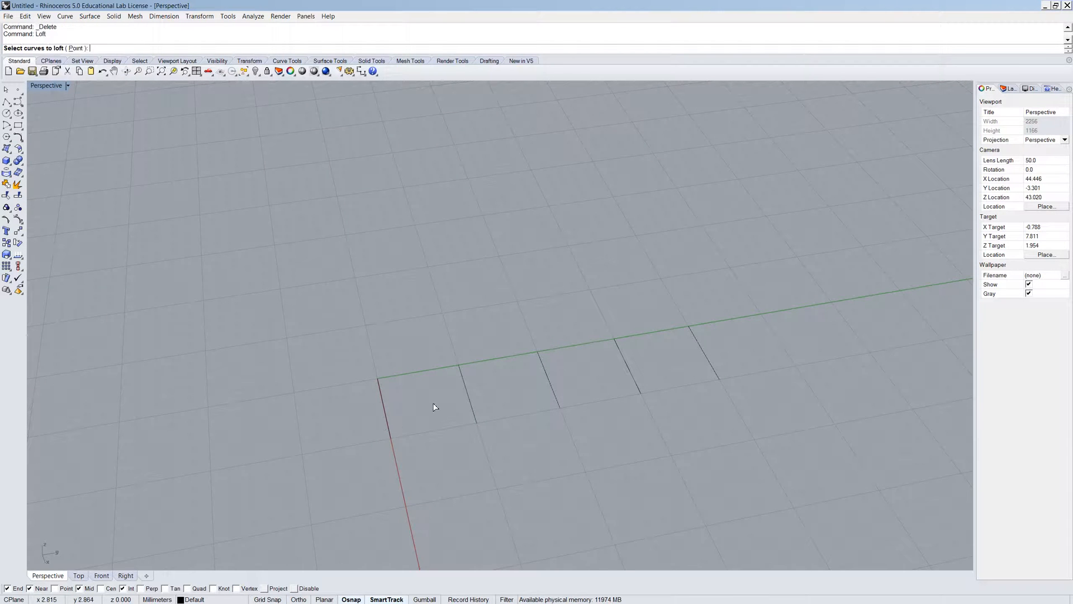
pyautogui.click(386, 419)
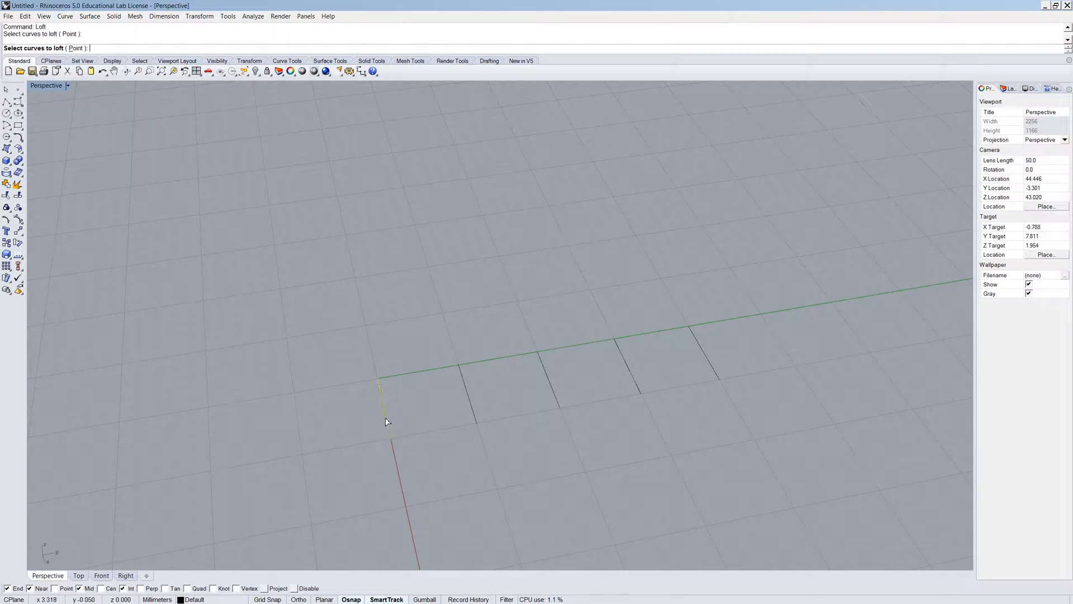
pyautogui.click(555, 398)
pyautogui.click(474, 418)
pyautogui.click(713, 371)
pyautogui.click(640, 389)
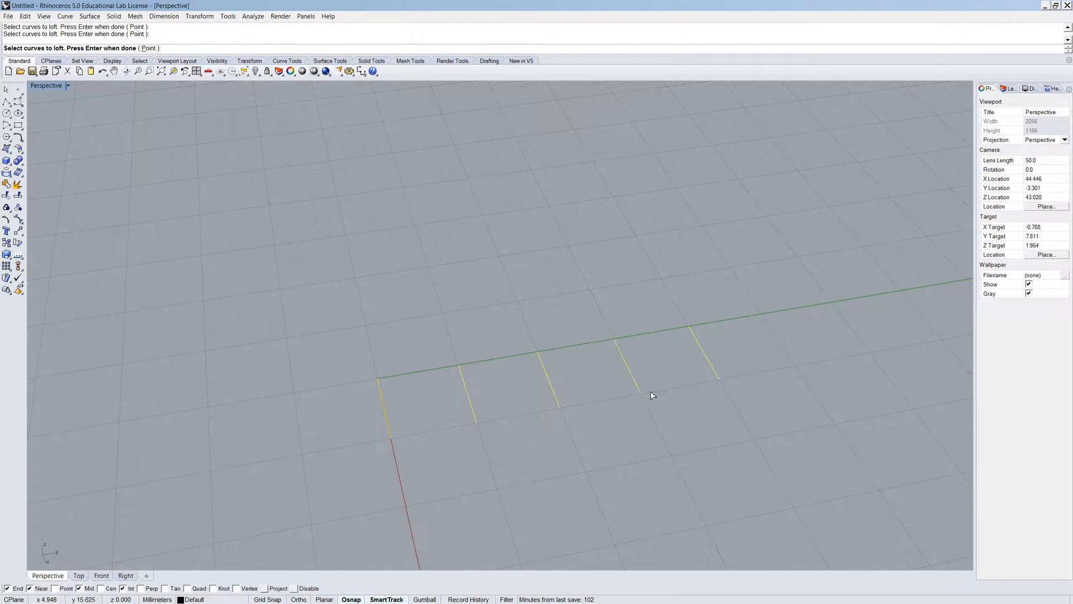
pyautogui.press('Return')
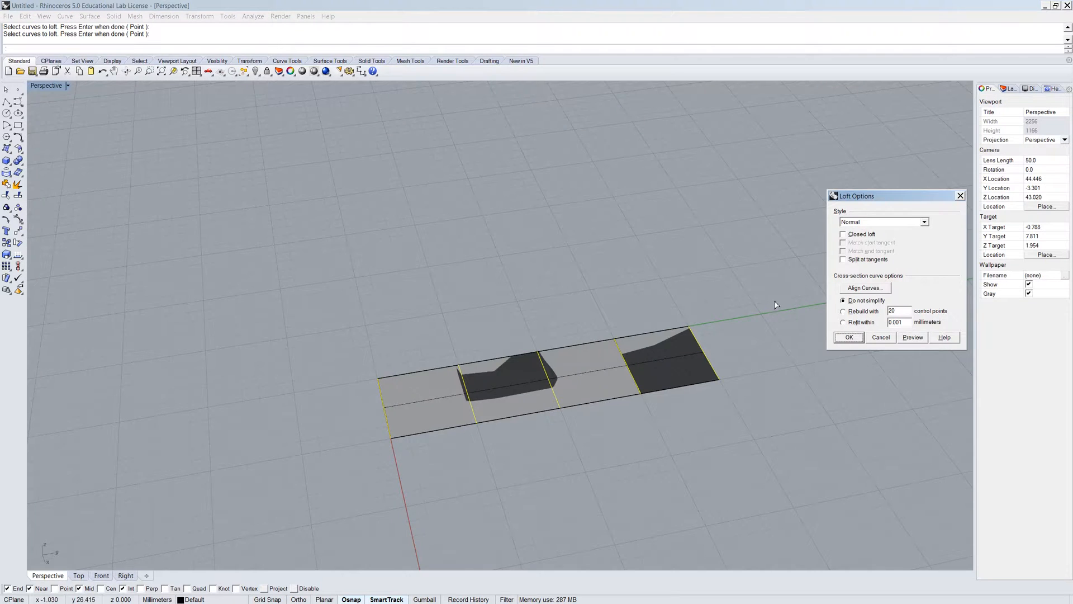
# Inspect the loft preview and create the surface with the Normal style and Do not simplify.
pyautogui.moveTo(518, 463); pyautogui.dragTo(511, 392, button='right')
pyautogui.scroll(8, 508, 393)
pyautogui.scroll(-6, 390, 341)
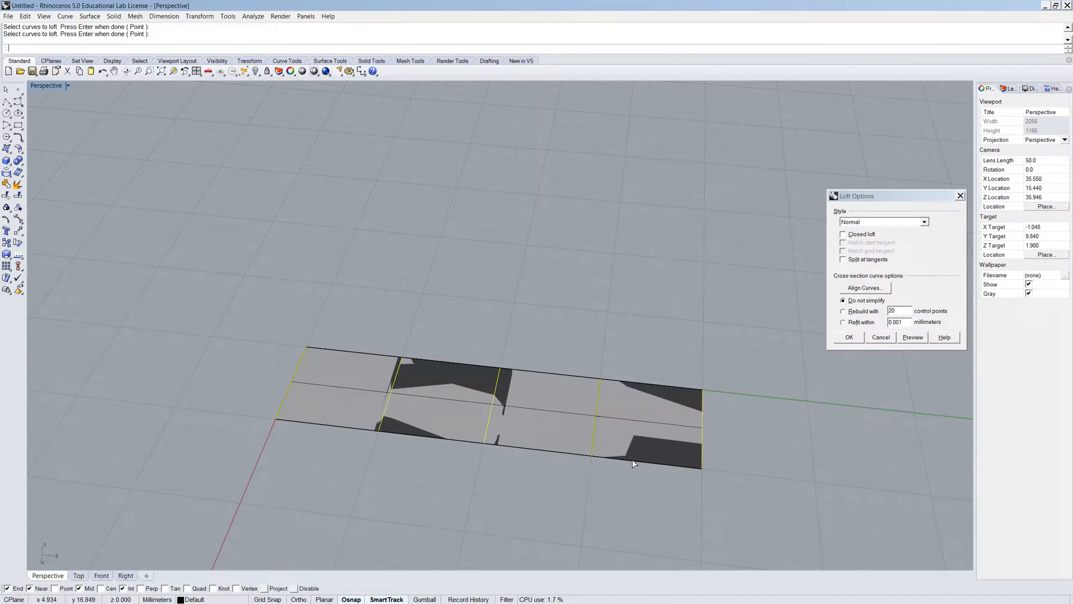
pyautogui.moveTo(607, 449); pyautogui.dragTo(603, 419, button='right')
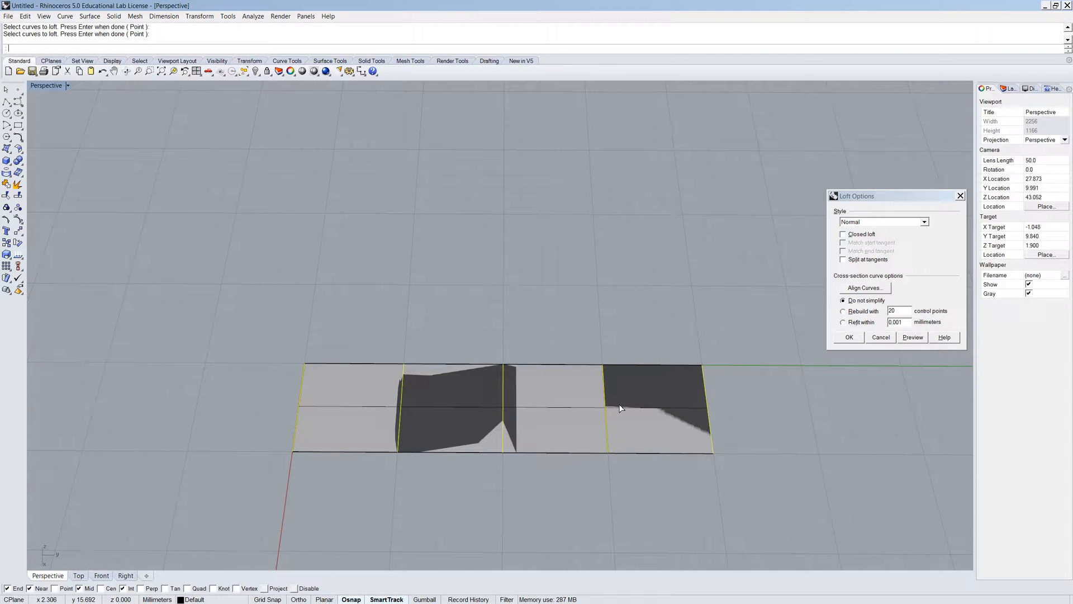
pyautogui.click(848, 338)
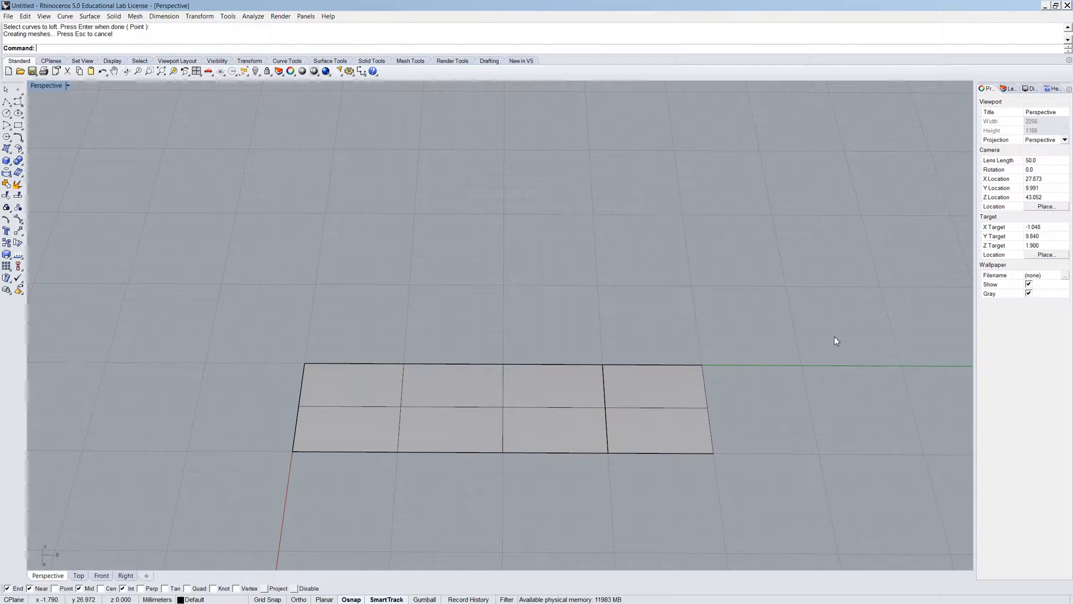
# Check the corners and edges of the new lofted surface, and delete the surface.
pyautogui.scroll(5, 299, 383)
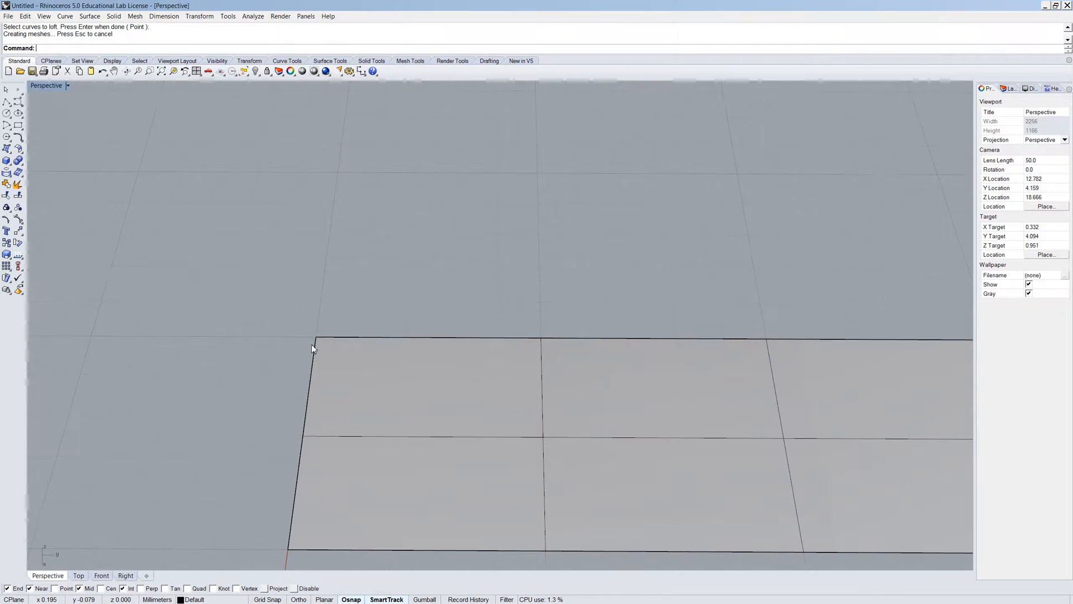
pyautogui.scroll(-10, 277, 467)
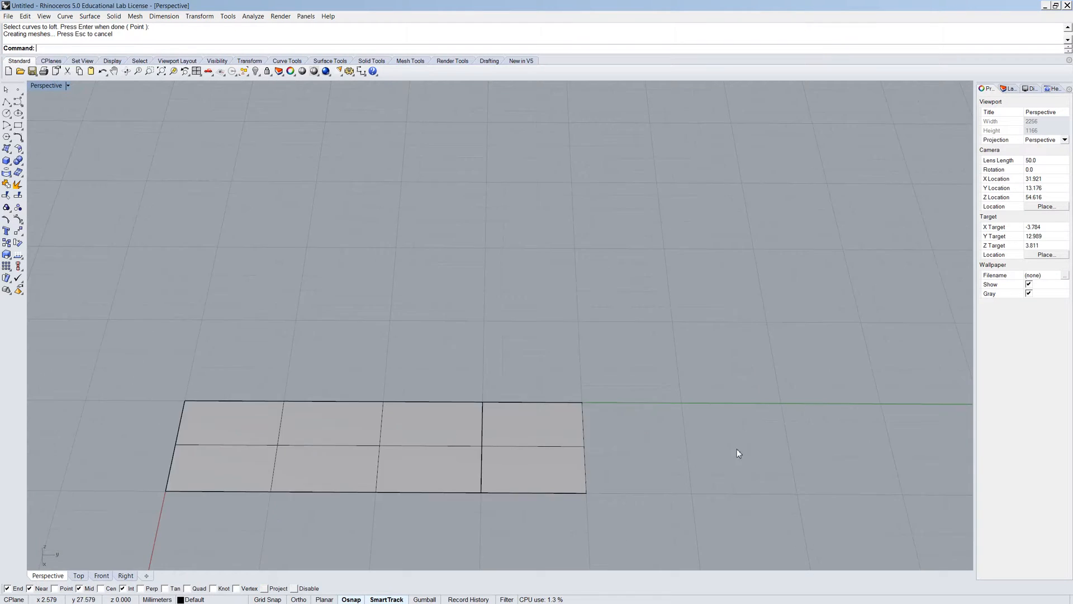
pyautogui.scroll(8, 751, 456)
pyautogui.scroll(-4, 405, 401)
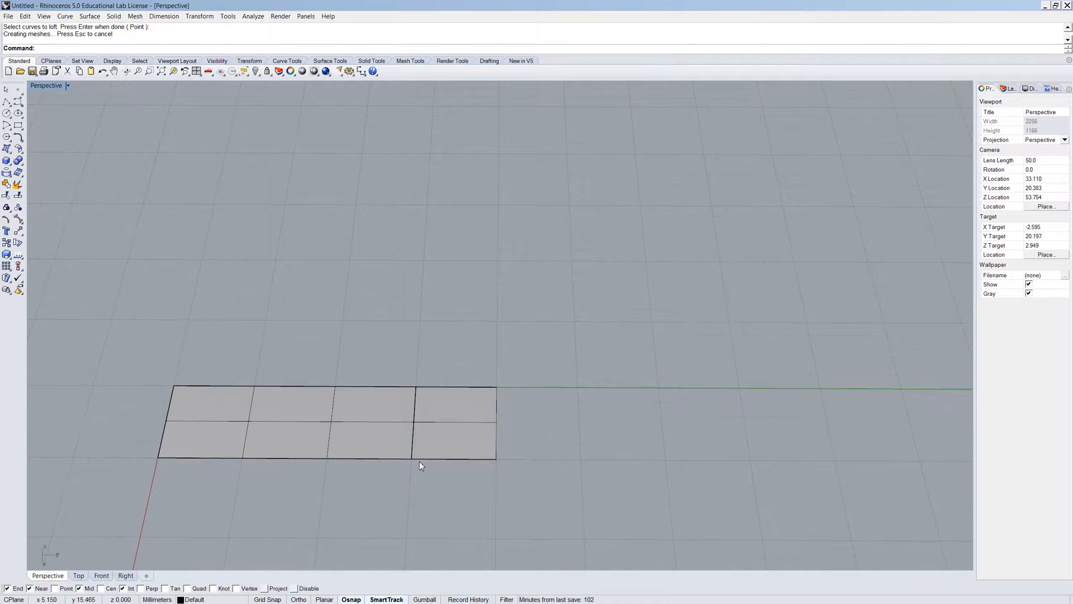
pyautogui.moveTo(423, 372); pyautogui.dragTo(491, 422, button='right')
pyautogui.click(491, 420)
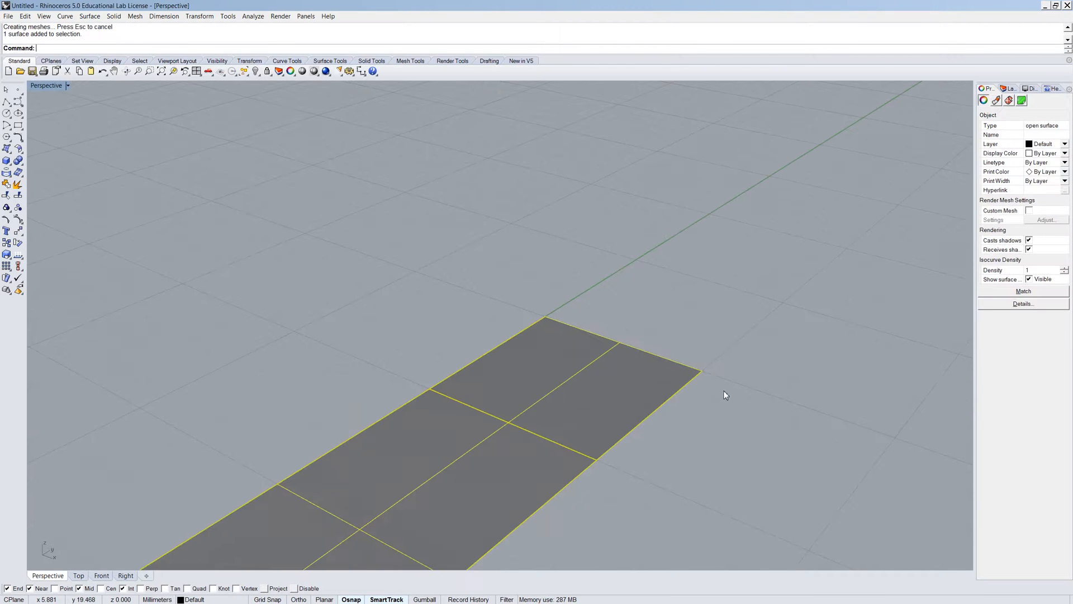
pyautogui.press('Delete')
# Start a loft, picking the five lines in order at alternating ends, beginning with the first line's end away from the Y axis.
pyautogui.moveTo(565, 314); pyautogui.dragTo(424, 496, button='right')
pyautogui.write('lof')
pyautogui.press('Return')
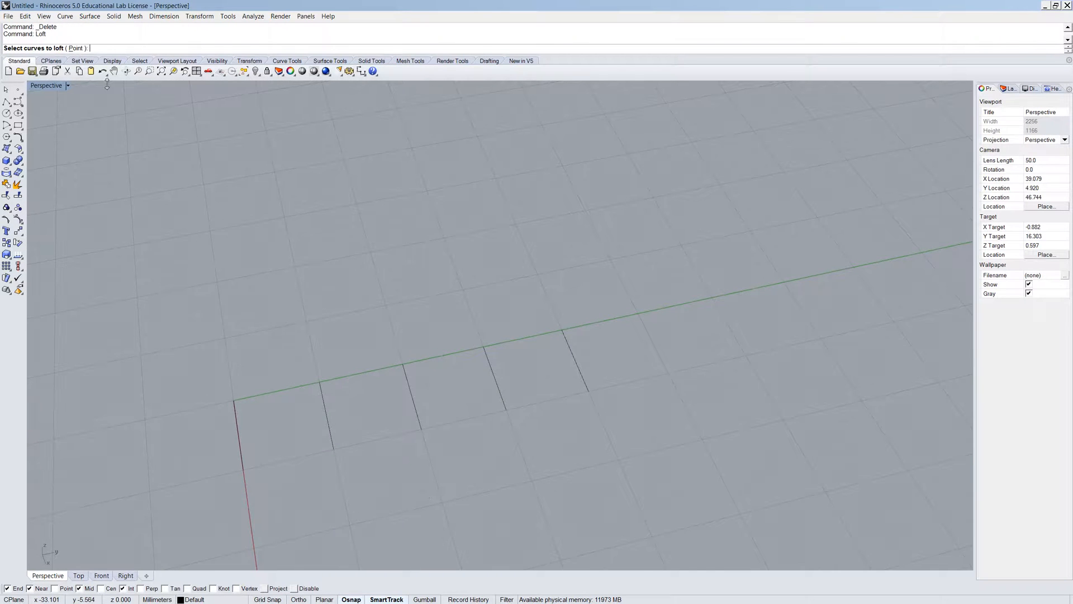
pyautogui.scroll(-6, 263, 357)
pyautogui.scroll(6, 237, 435)
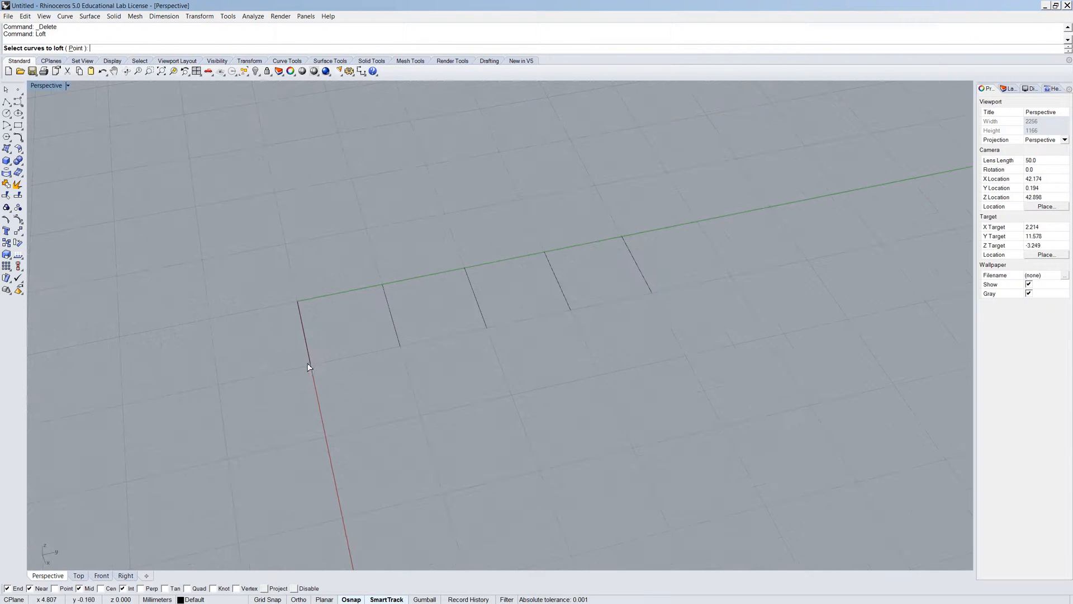
pyautogui.click(310, 362)
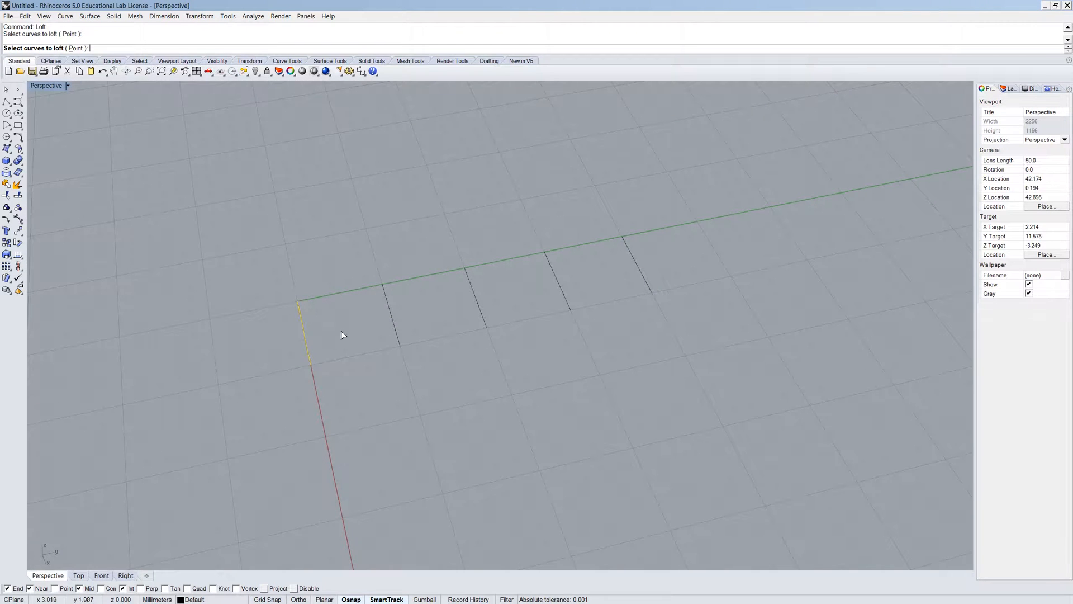
pyautogui.click(383, 286)
pyautogui.click(484, 328)
pyautogui.click(548, 256)
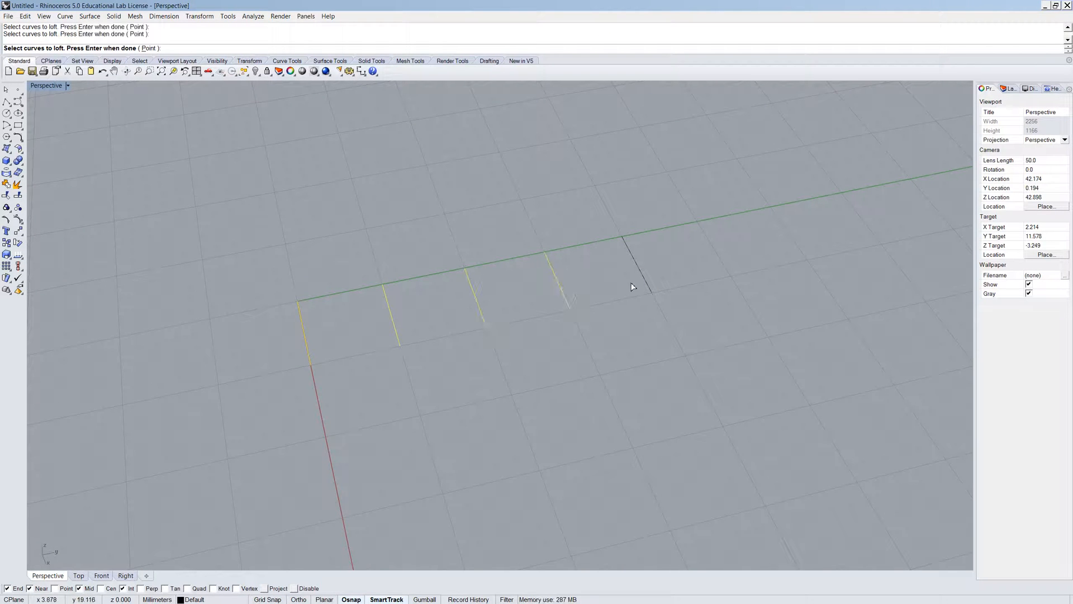
pyautogui.click(652, 291)
pyautogui.press('Return')
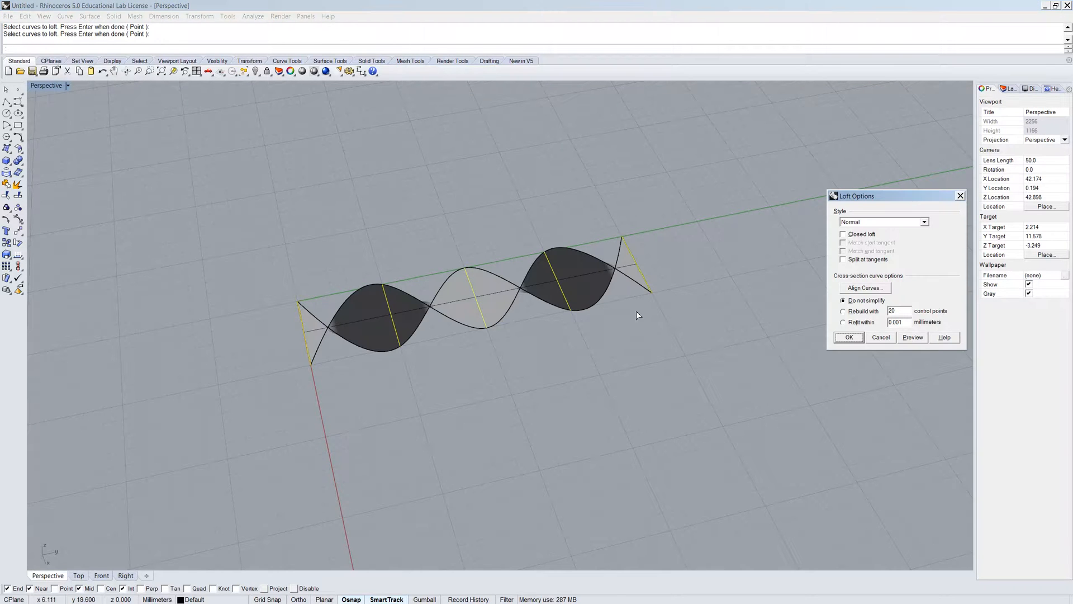
# Examine the loft preview from several angles, closely checking the places where its edges cross between the lines.
pyautogui.moveTo(453, 401); pyautogui.dragTo(478, 429, button='right')
pyautogui.scroll(5, 478, 428)
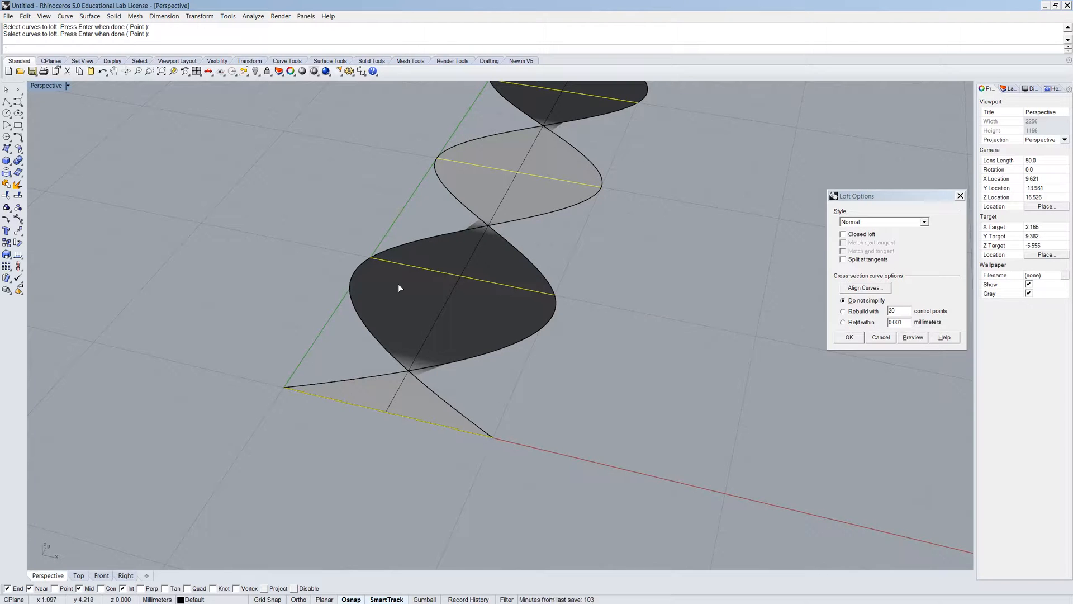
pyautogui.scroll(-6, 657, 258)
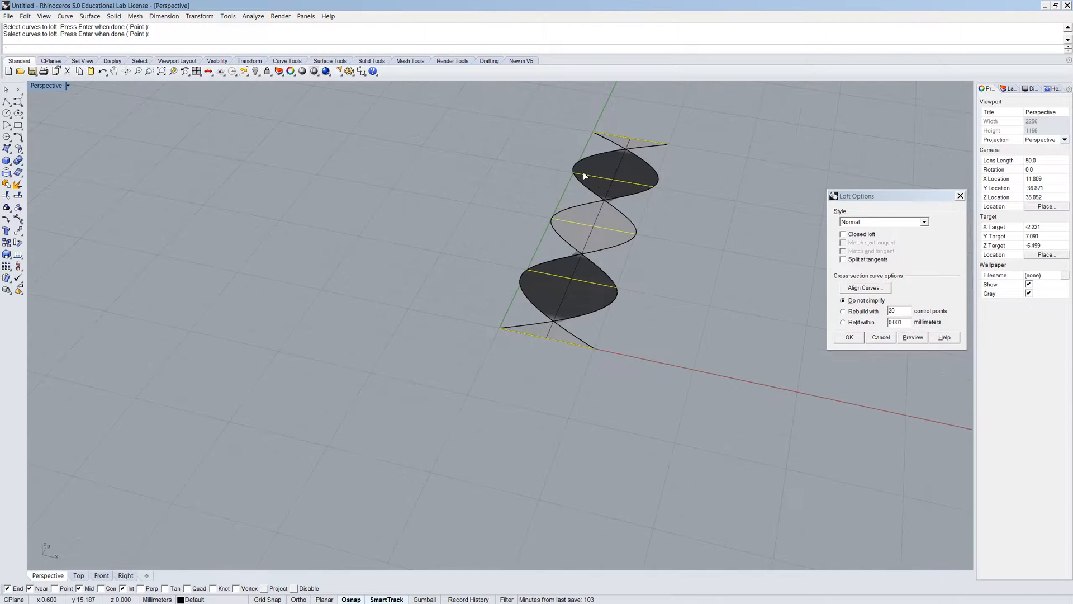
pyautogui.moveTo(669, 144); pyautogui.dragTo(614, 231, button='right')
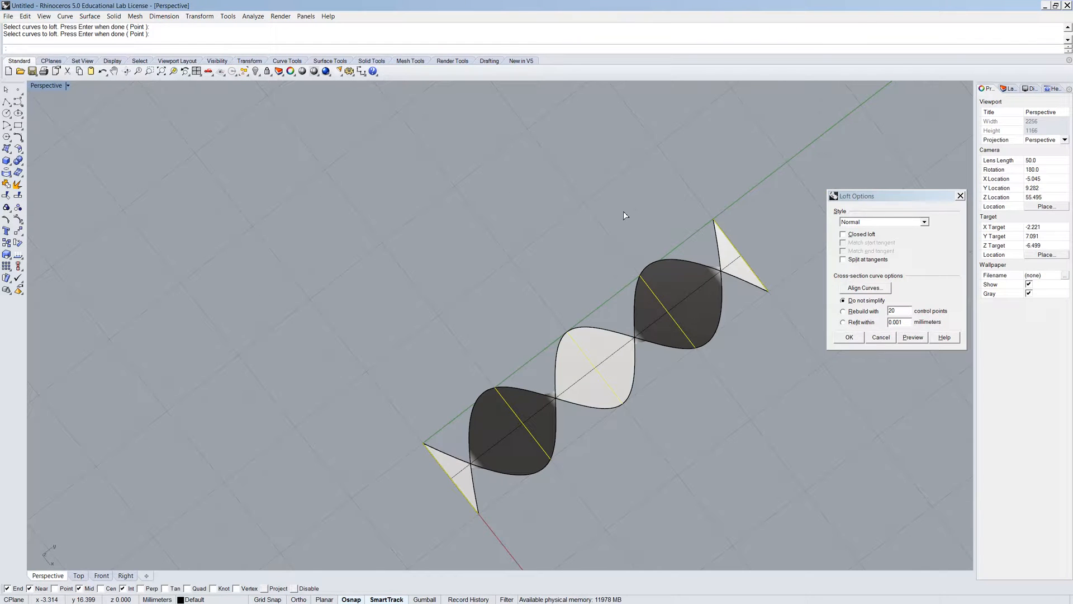
pyautogui.moveTo(633, 386); pyautogui.dragTo(558, 377, button='right')
pyautogui.scroll(5, 582, 325)
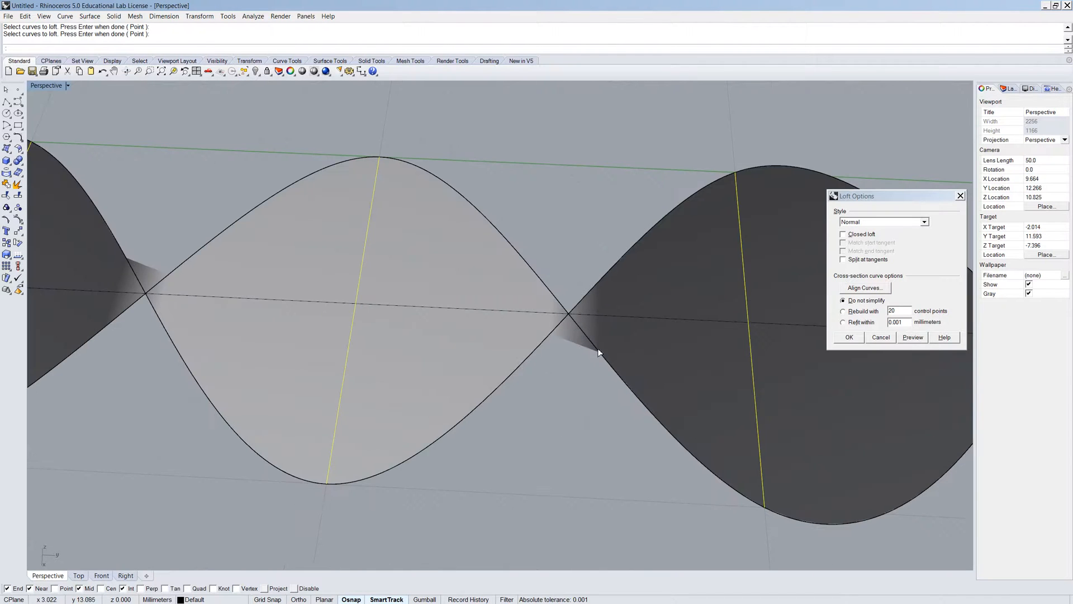
pyautogui.scroll(4, 574, 311)
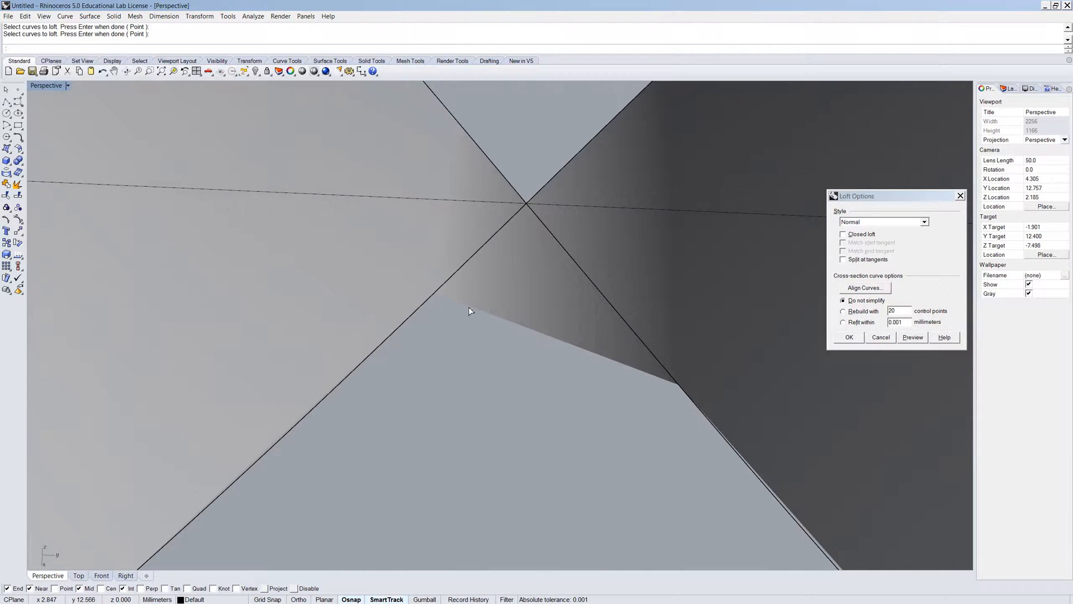
pyautogui.scroll(-6, 511, 458)
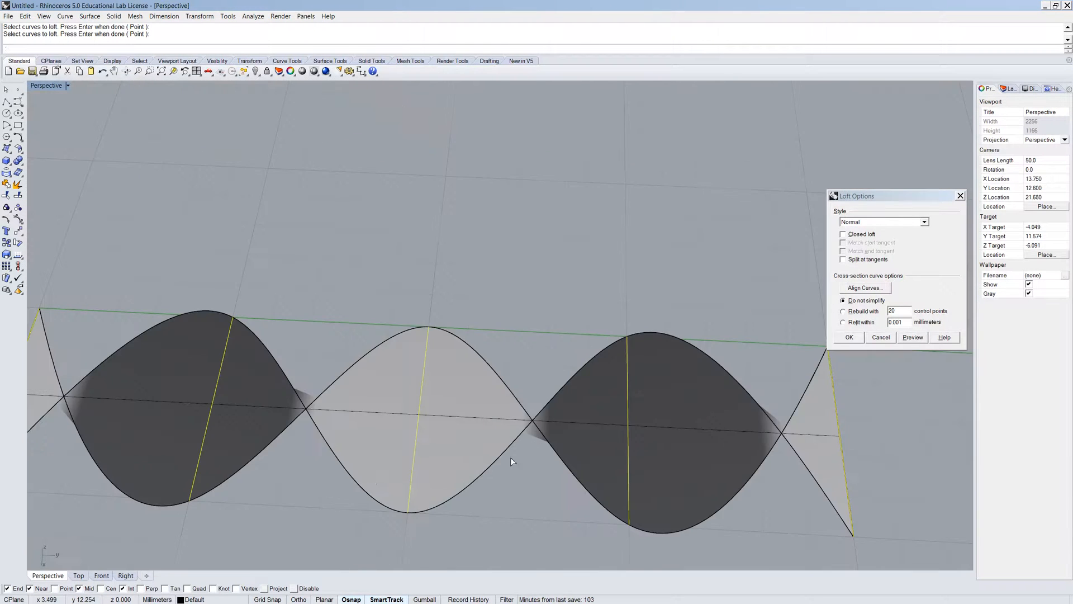
# Check the twisted loft preview along its length and cancel the loft.
pyautogui.scroll(-2, 510, 457)
pyautogui.scroll(4, 327, 448)
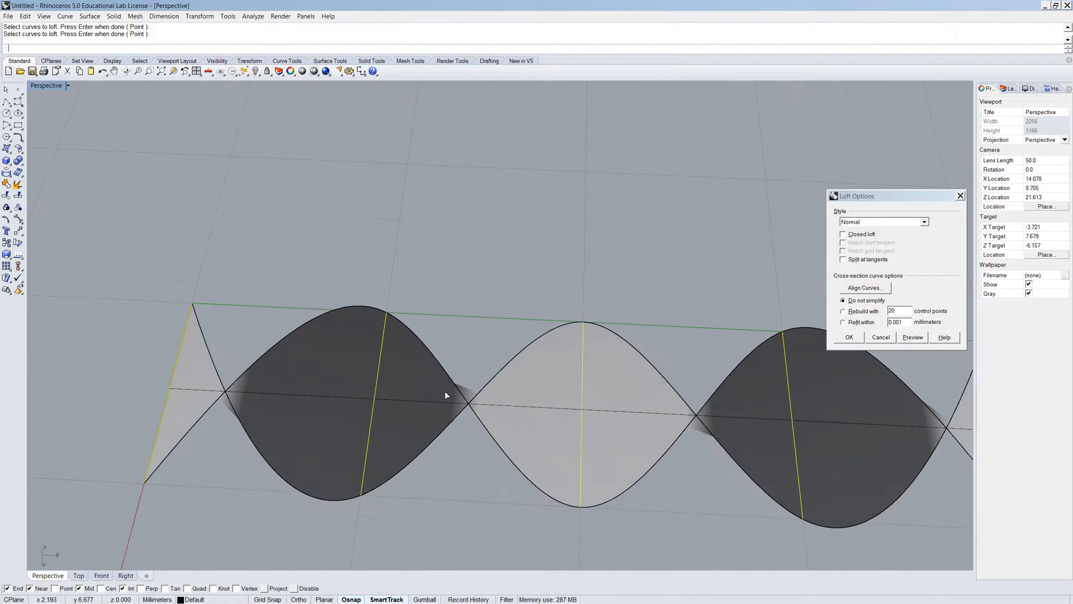
pyautogui.scroll(-2, 265, 426)
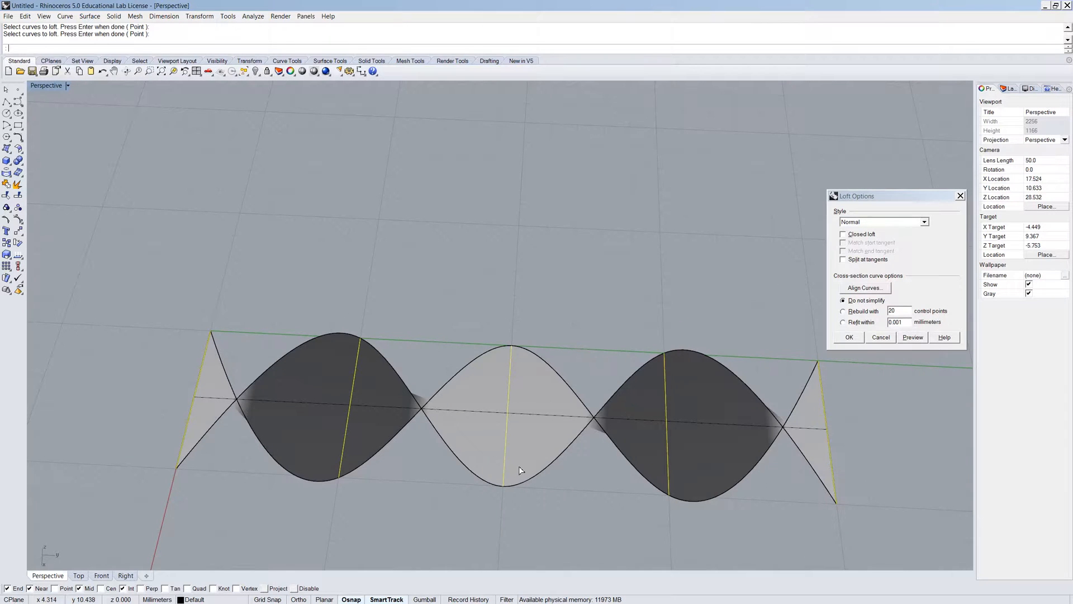
pyautogui.press('Escape')
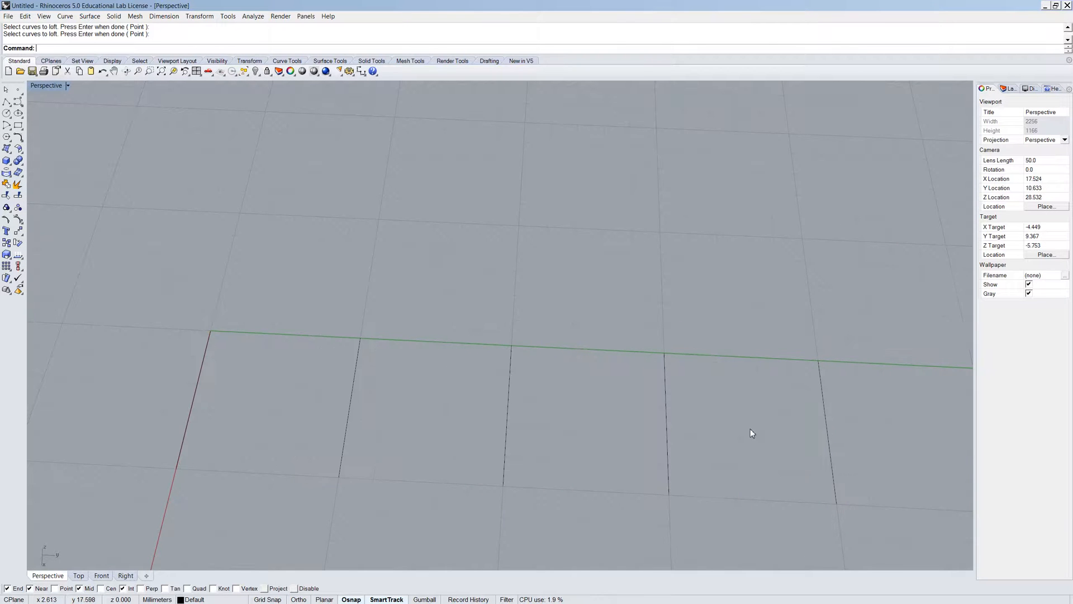
# Move the second and third lines from the origin vertically up, above the construction plane.
pyautogui.moveTo(656, 434); pyautogui.dragTo(635, 384, button='right')
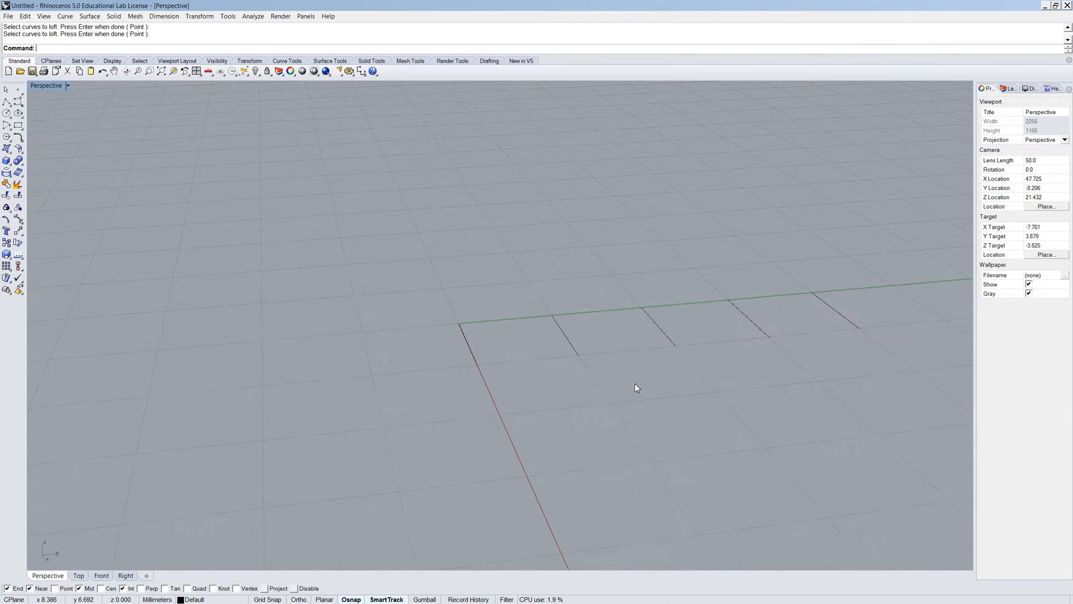
pyautogui.click(647, 335)
pyautogui.click(573, 350)
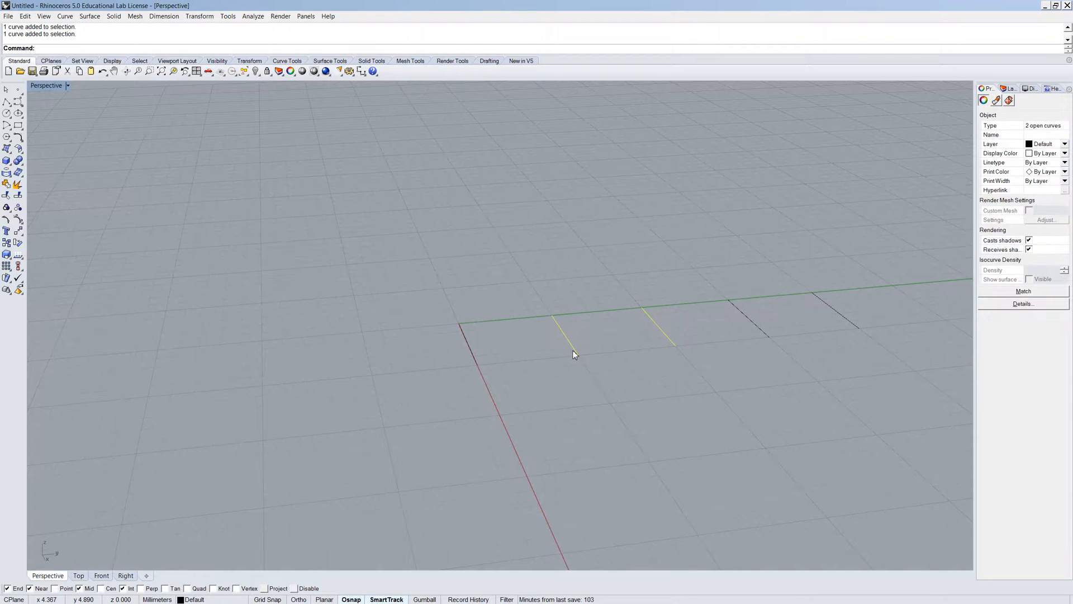
pyautogui.press('Return')
pyautogui.click(677, 387)
pyautogui.click(696, 329)
# Move the fourth and fifth lines vertically down, below the construction plane.
pyautogui.moveTo(826, 339); pyautogui.dragTo(700, 225)
pyautogui.write('Move')
pyautogui.press('Return')
pyautogui.click(815, 371)
pyautogui.click(840, 346)
# Raise the third and fifth lines together with a vertical Move.
pyautogui.keyDown('shift'); pyautogui.click(661, 265); pyautogui.keyUp('shift')
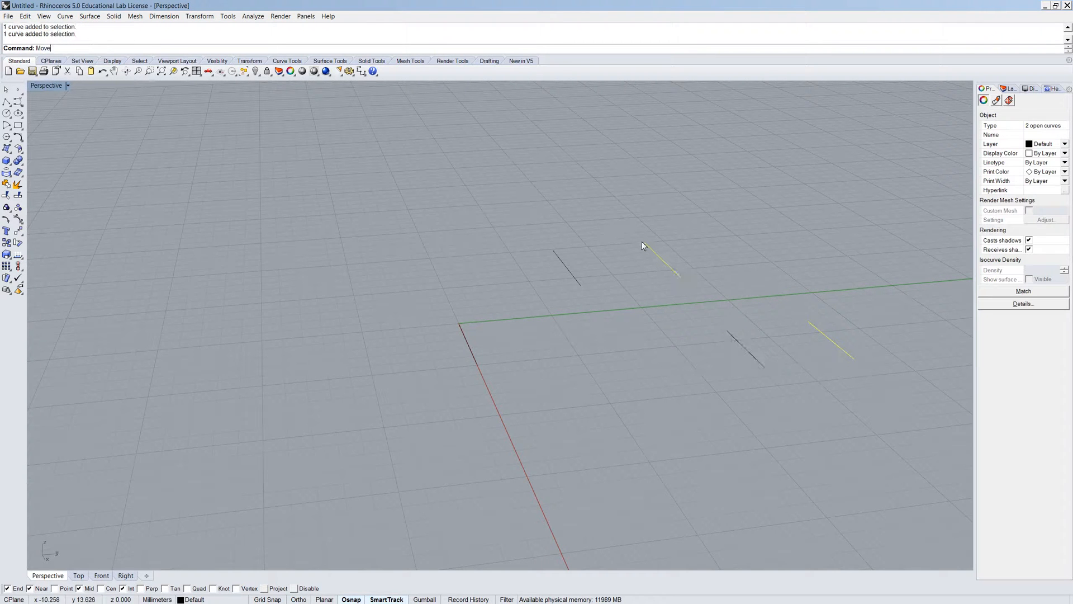
pyautogui.press('Return')
pyautogui.write('v')
pyautogui.press('Return')
pyautogui.click(821, 430)
pyautogui.click(829, 387)
pyautogui.moveTo(830, 390); pyautogui.dragTo(830, 439, button='right')
pyautogui.click(830, 438)
pyautogui.scroll(-6, 666, 381)
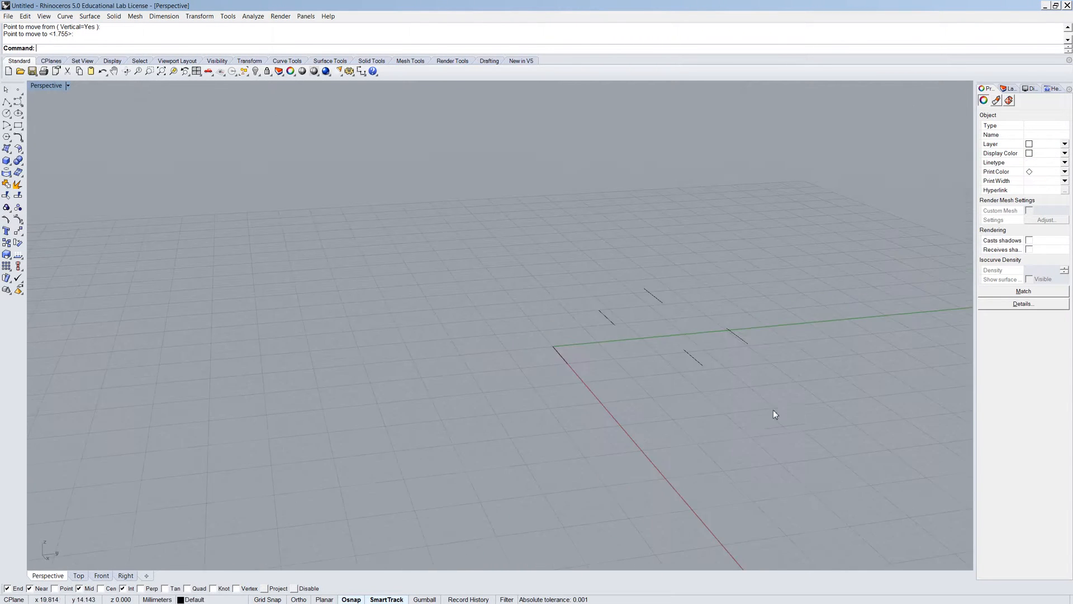
# Start a loft through all five lines and examine its preview with the Loose style.
pyautogui.hotkey('ctrl', 'a')
pyautogui.write('loft')
pyautogui.press('Return')
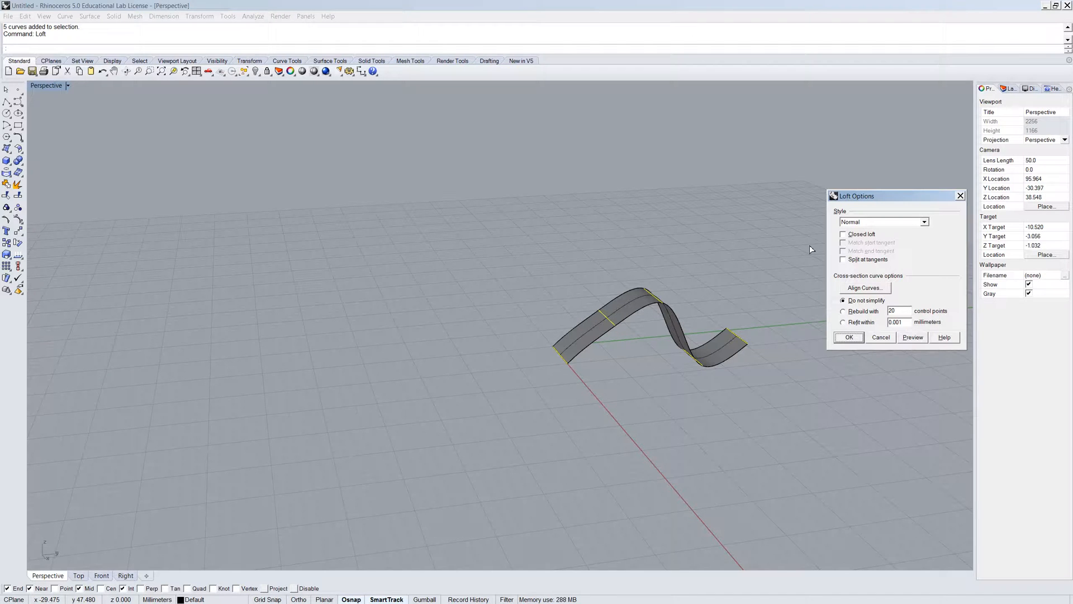
pyautogui.click(872, 222)
pyautogui.click(881, 237)
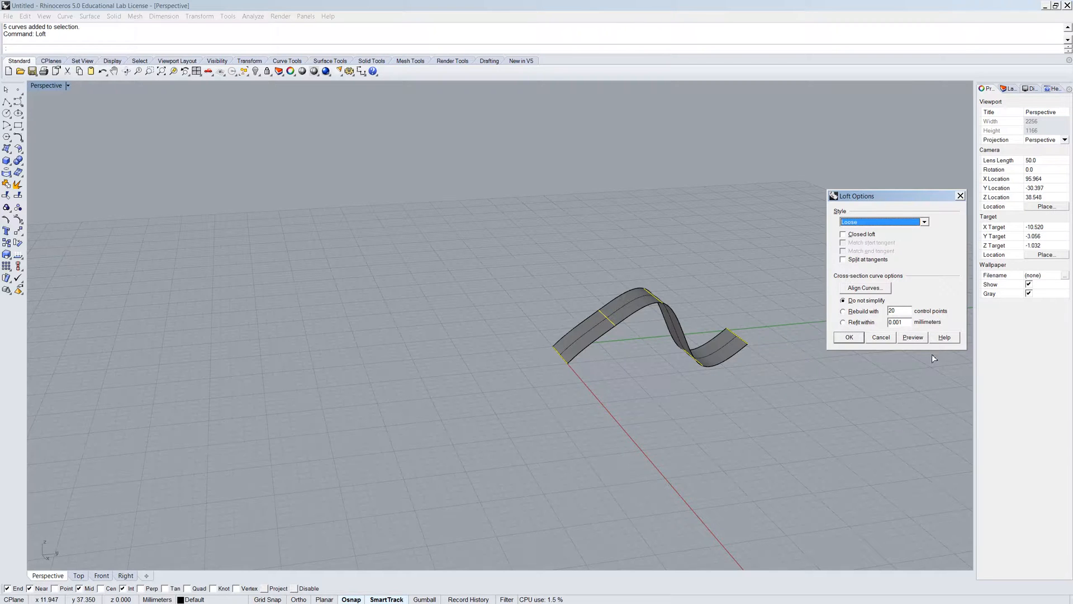
pyautogui.click(913, 337)
pyautogui.moveTo(632, 389); pyautogui.dragTo(583, 292, button='right')
pyautogui.scroll(12, 593, 323)
pyautogui.scroll(-8, 594, 324)
pyautogui.moveTo(518, 330); pyautogui.dragTo(549, 270, button='right')
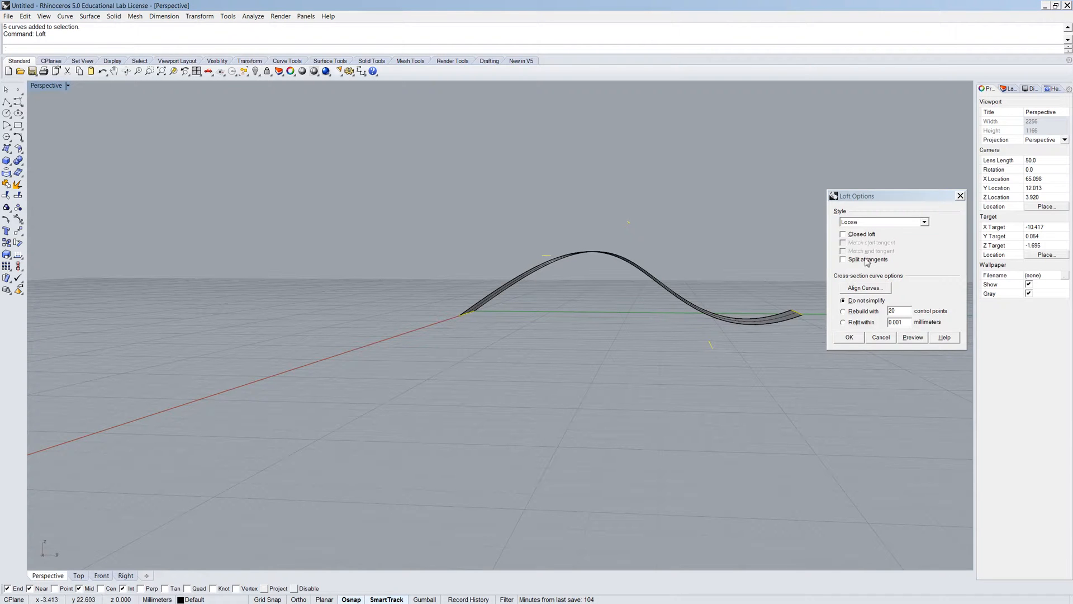
# Preview the loft through the five lines with the Tight style.
pyautogui.click(859, 222)
pyautogui.click(864, 242)
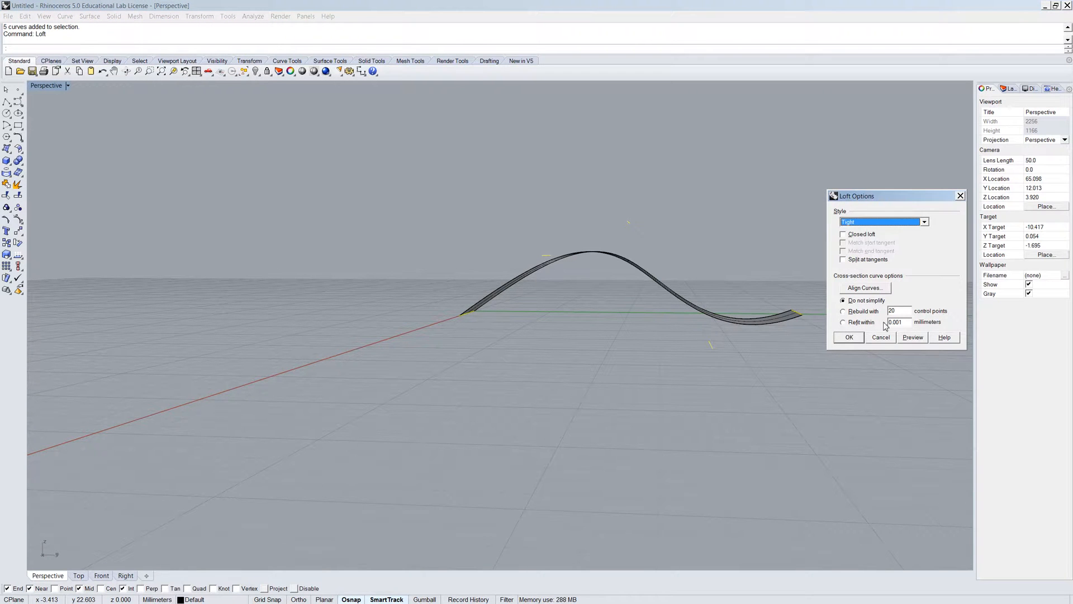
pyautogui.click(913, 340)
pyautogui.moveTo(608, 278); pyautogui.dragTo(609, 292, button='right')
# Preview the loft with the Straight sections style and examine it from both sides.
pyautogui.click(890, 222)
pyautogui.click(883, 252)
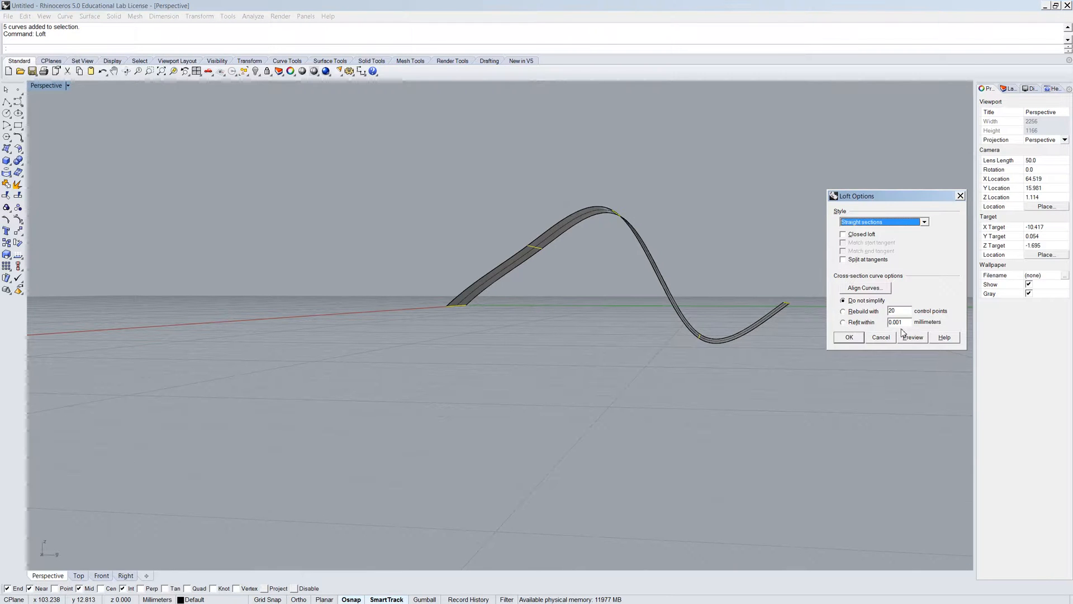
pyautogui.moveTo(470, 314); pyautogui.dragTo(497, 324, button='right')
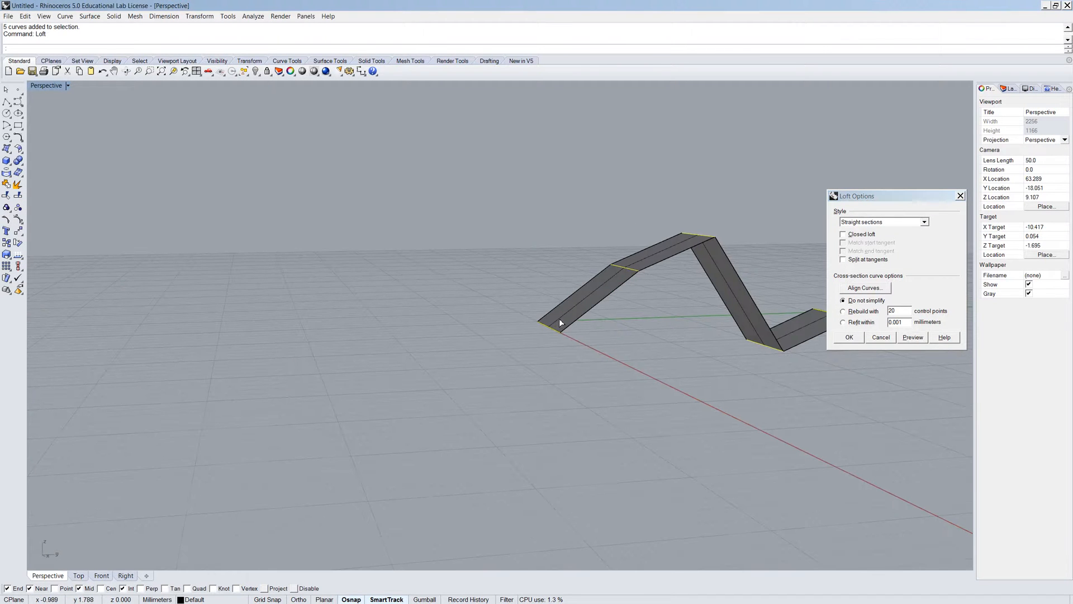
pyautogui.moveTo(804, 319); pyautogui.dragTo(628, 352, button='right')
# Preview the loft with the Developable style and examine its flat segments from several angles.
pyautogui.click(862, 224)
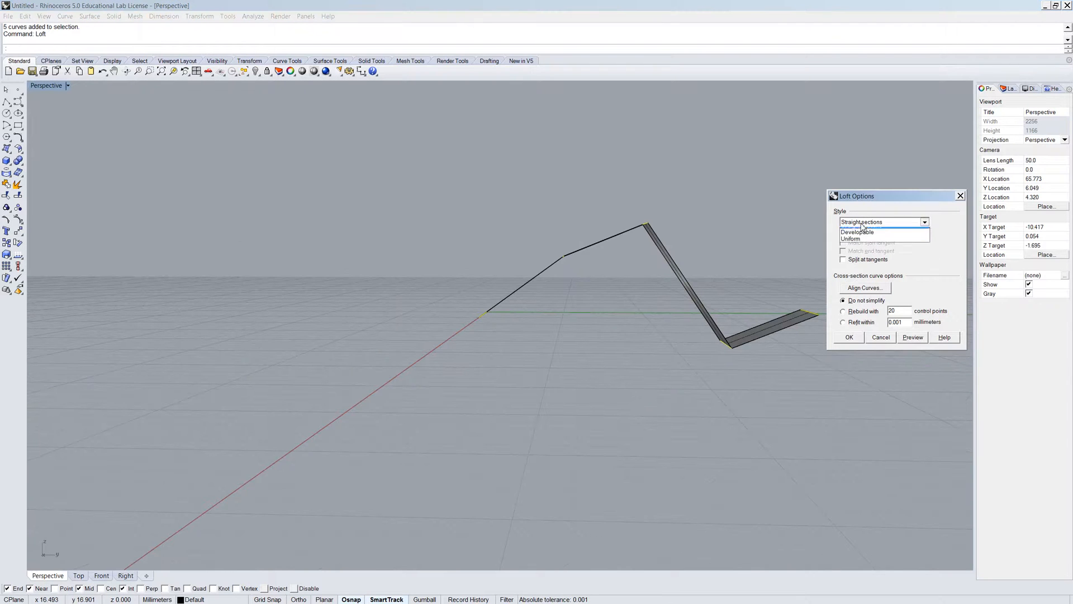
pyautogui.click(864, 264)
pyautogui.click(913, 337)
pyautogui.moveTo(679, 305); pyautogui.dragTo(556, 379, button='right')
pyautogui.moveTo(521, 344); pyautogui.dragTo(601, 308, button='right')
pyautogui.moveTo(800, 371); pyautogui.dragTo(704, 341, button='right')
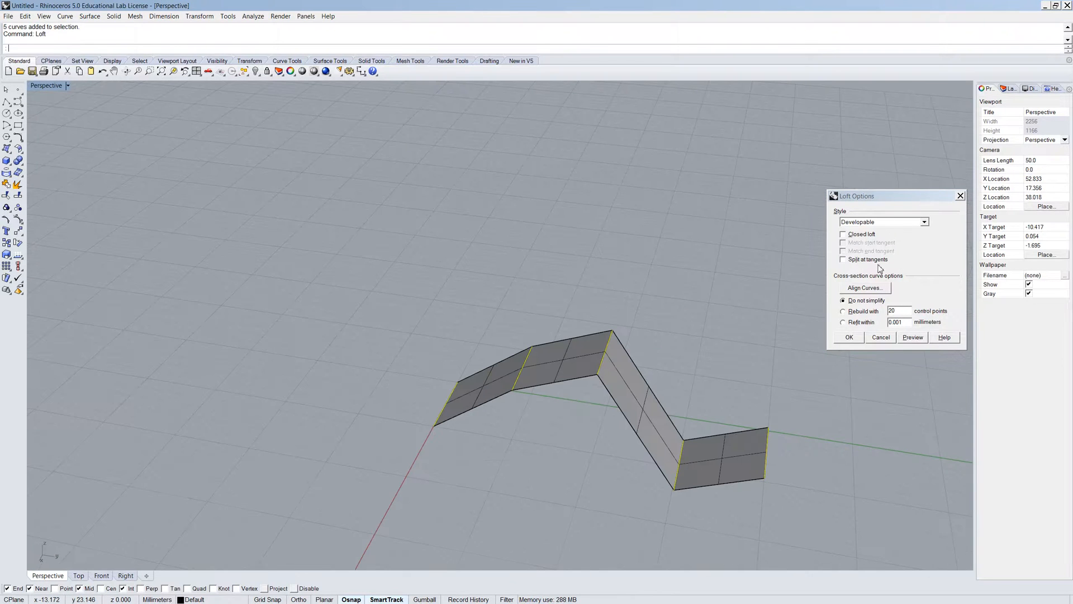
# Preview the loft with the Uniform style and examine its curvature between the lines.
pyautogui.click(890, 223)
pyautogui.click(879, 267)
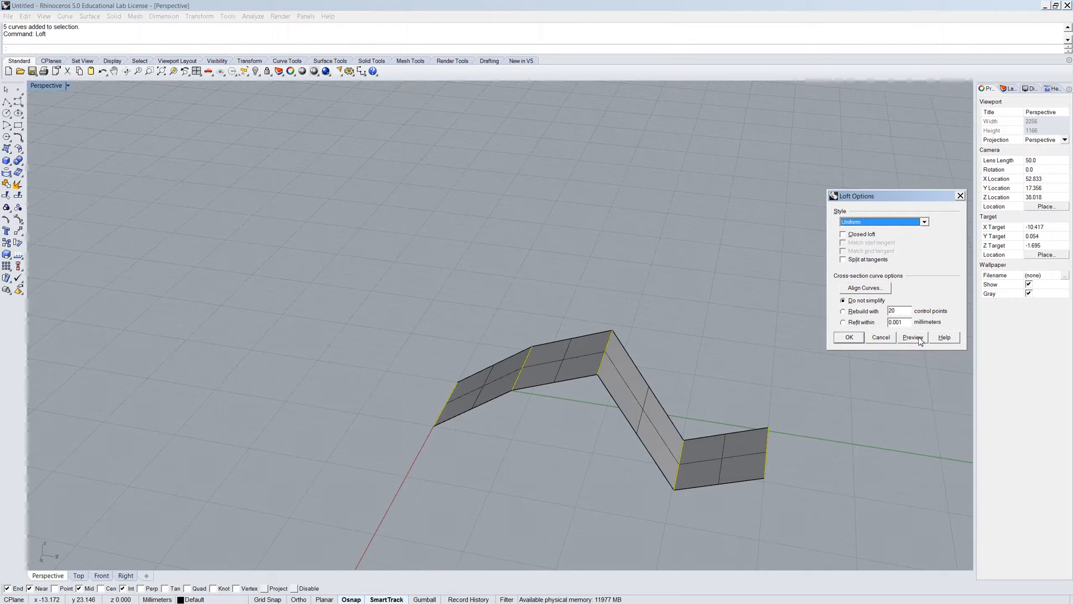
pyautogui.moveTo(754, 385); pyautogui.dragTo(566, 350, button='right')
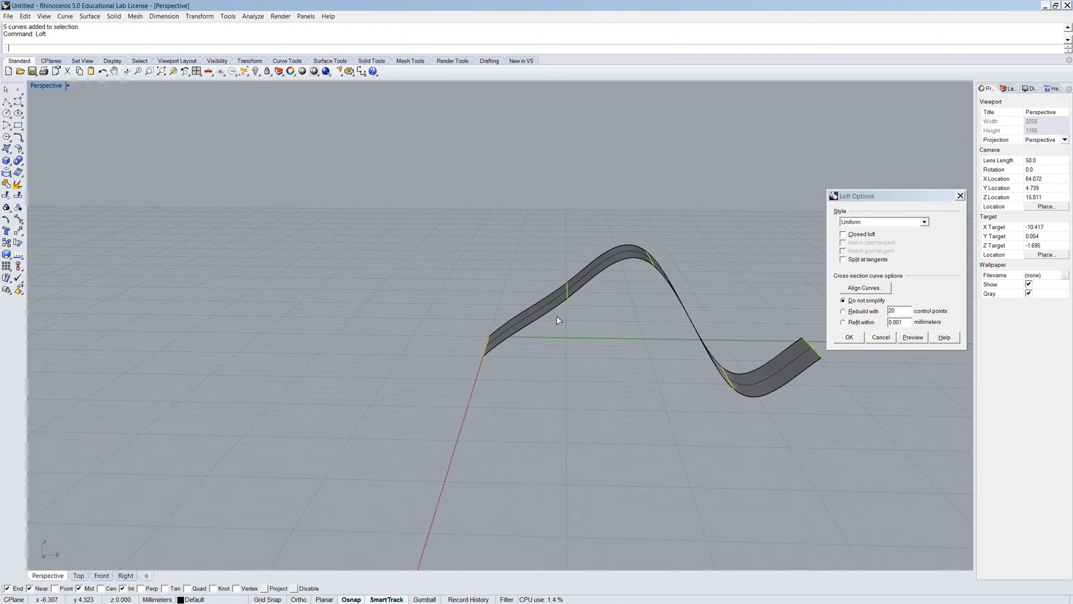
pyautogui.moveTo(794, 364); pyautogui.dragTo(682, 376, button='right')
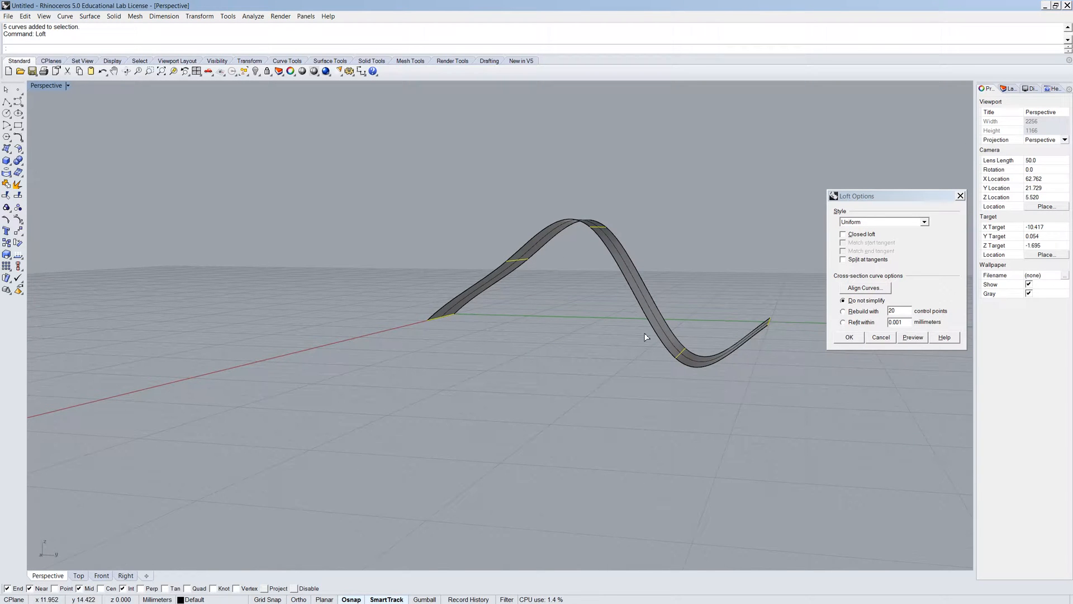
pyautogui.moveTo(477, 328); pyautogui.dragTo(578, 363, button='right')
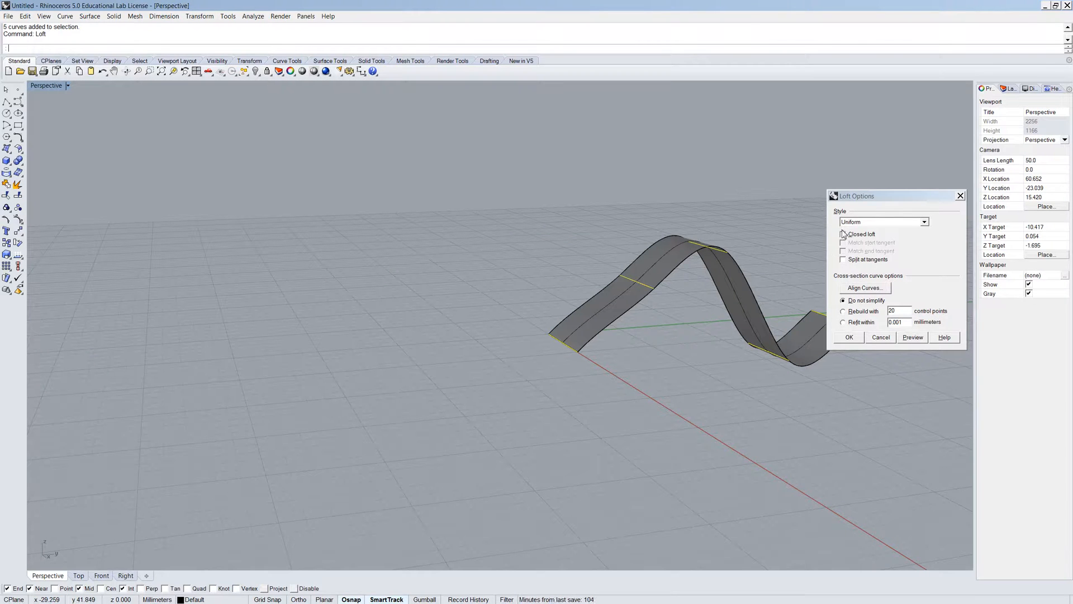
# Switch the loft style back to Normal and preview the ribbon surface.
pyautogui.click(883, 222)
pyautogui.click(858, 230)
pyautogui.click(913, 337)
pyautogui.moveTo(869, 357); pyautogui.dragTo(806, 280, button='right')
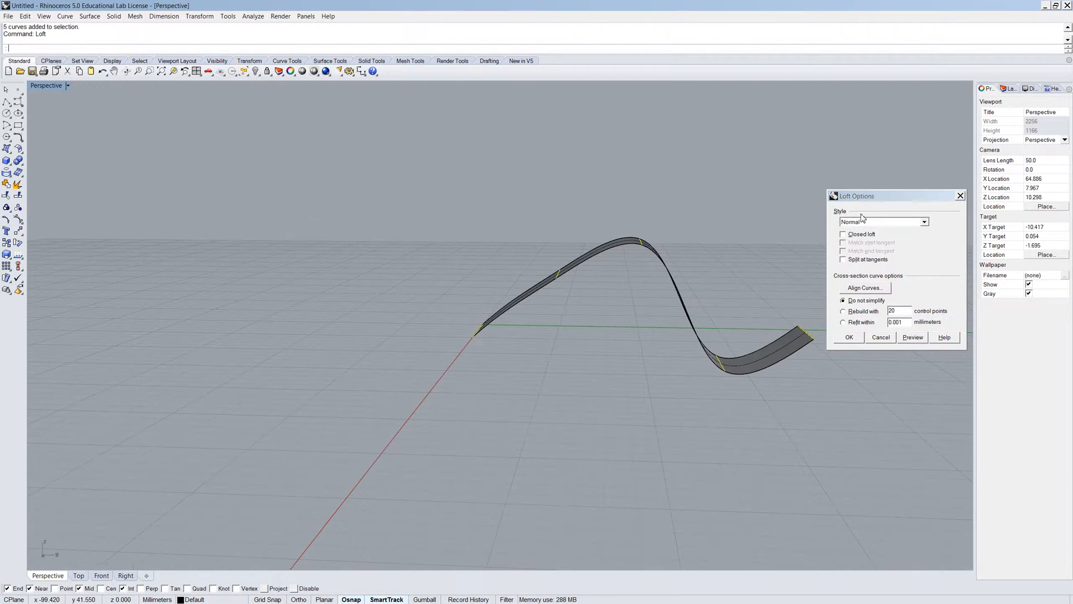
# Preview the Normal loft as a closed loft, examine how its ends join, and cancel the loft.
pyautogui.click(844, 235)
pyautogui.click(913, 338)
pyautogui.moveTo(757, 408); pyautogui.dragTo(723, 377, button='right')
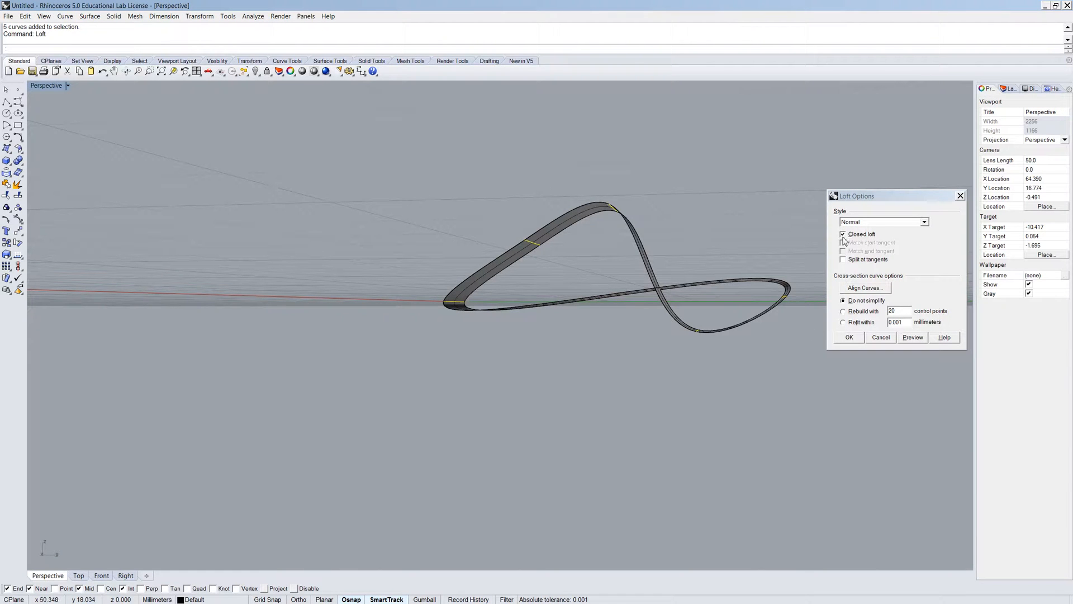
pyautogui.moveTo(544, 360); pyautogui.dragTo(611, 401, button='right')
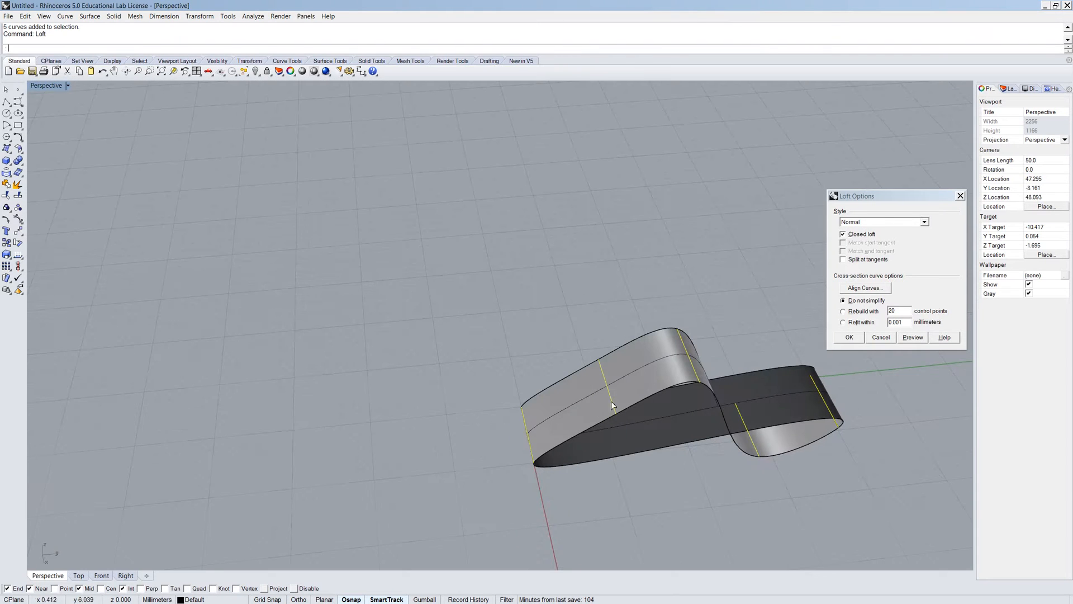
pyautogui.click(881, 337)
# Rebuild the five lines with five control points each, deleting the input, and turn on their control points.
pyautogui.write('Rebuild')
pyautogui.press('Return')
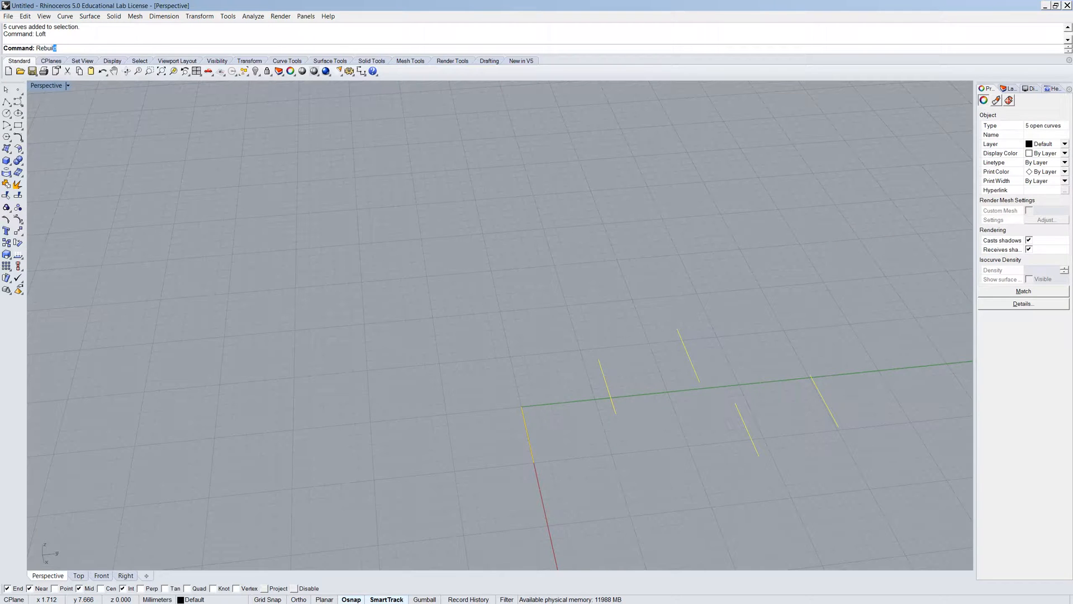
pyautogui.moveTo(831, 333); pyautogui.dragTo(642, 332, button='right')
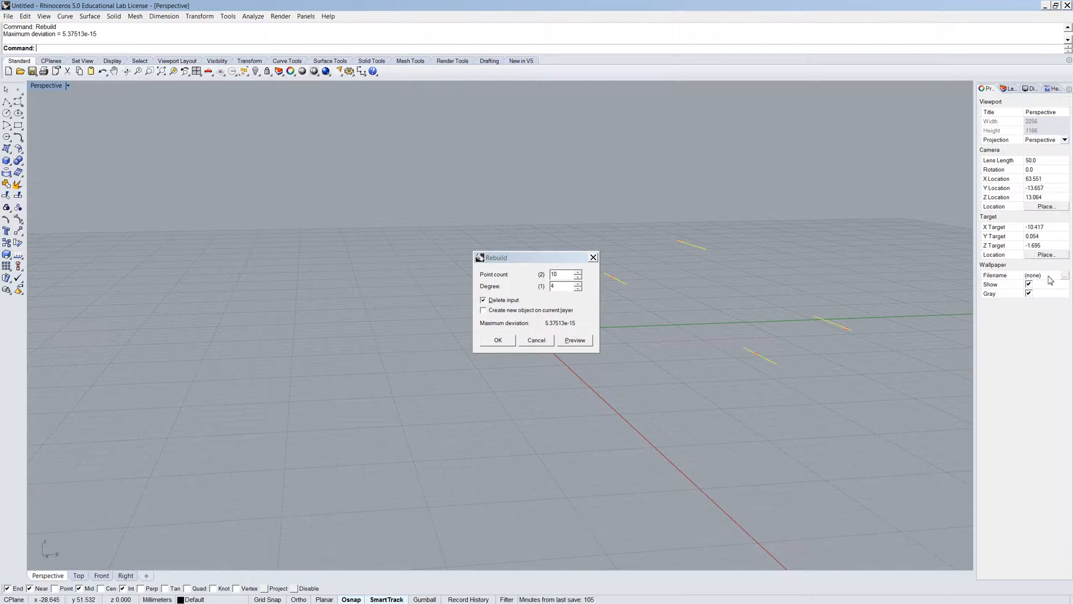
pyautogui.click(569, 281)
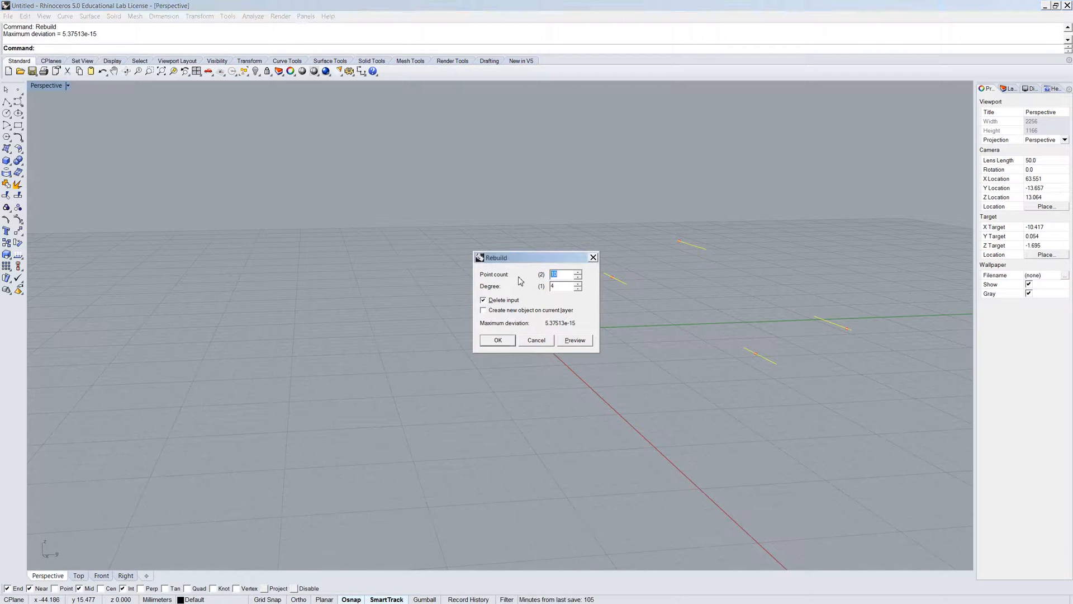
pyautogui.click(565, 287)
pyautogui.click(496, 342)
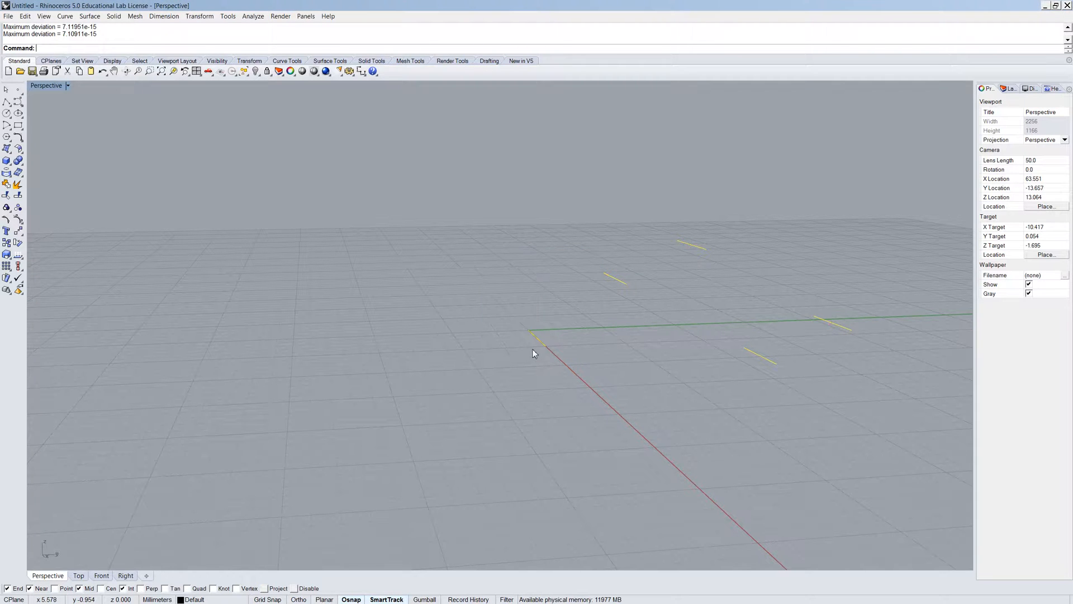
pyautogui.write('PointsOn')
pyautogui.press('Return')
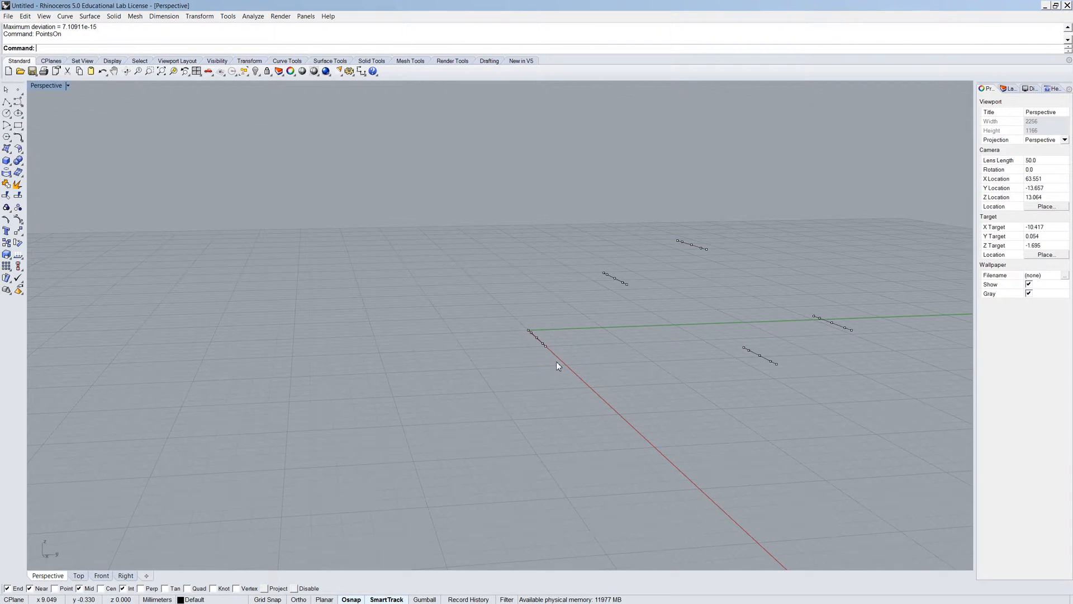
# Select one interior control point on each of the five lines and move them vertically down to bend the lines.
pyautogui.moveTo(628, 374); pyautogui.dragTo(683, 388, button='right')
pyautogui.click(693, 352)
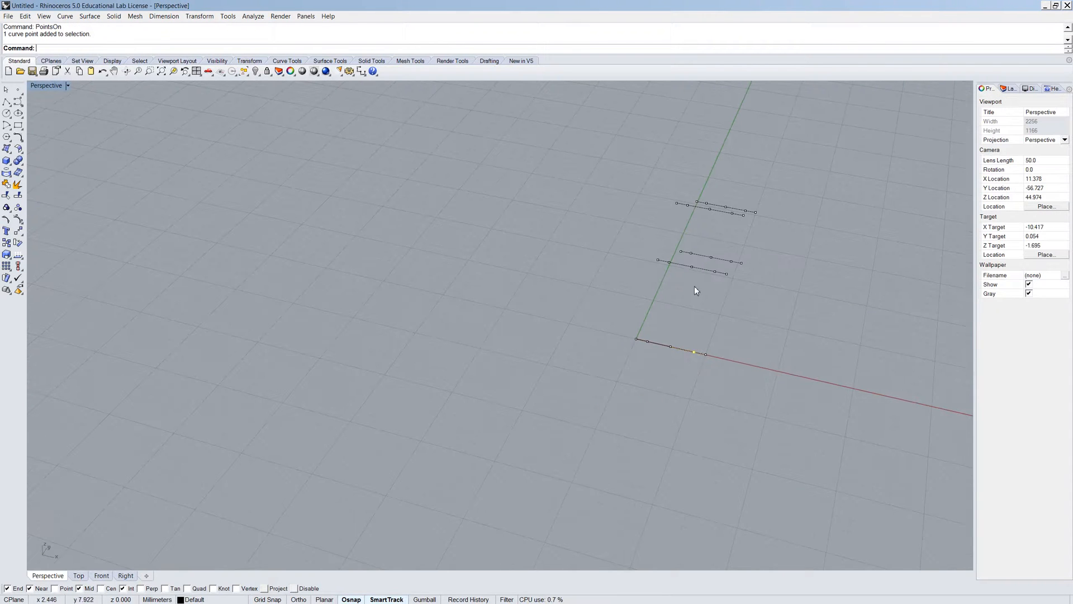
pyautogui.keyDown('shift'); pyautogui.click(692, 266); pyautogui.keyUp('shift')
pyautogui.keyDown('shift'); pyautogui.click(691, 253); pyautogui.keyUp('shift')
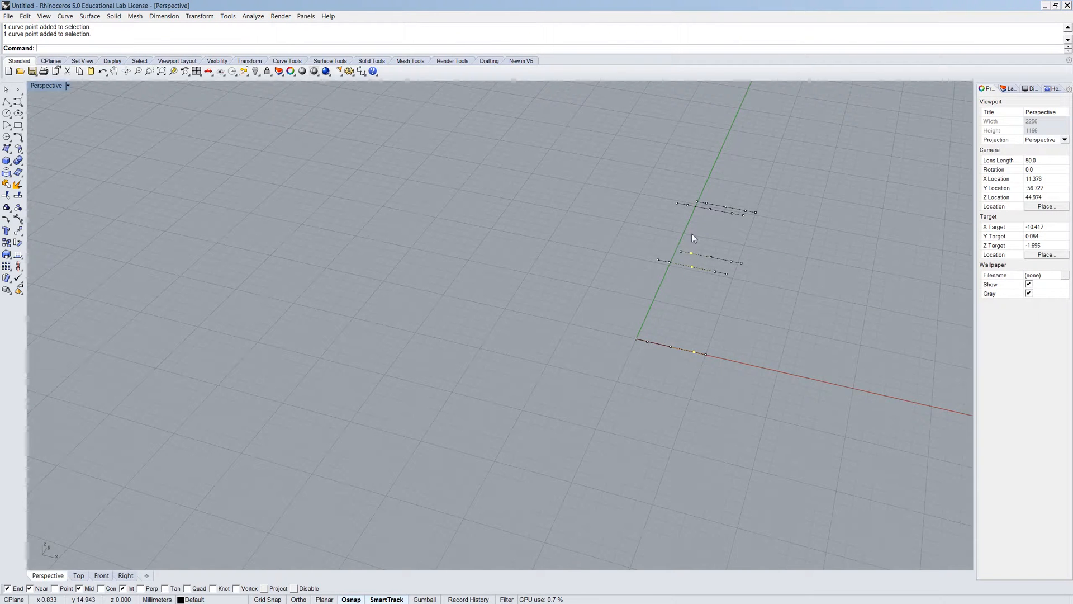
pyautogui.write('Move')
pyautogui.press('Return')
pyautogui.click(725, 206)
pyautogui.click(771, 293)
# Move several other control points on the first four curves vertically up, including both ends of the second curve, and hide the points.
pyautogui.click(726, 273)
pyautogui.keyDown('shift'); pyautogui.click(731, 261); pyautogui.keyUp('shift')
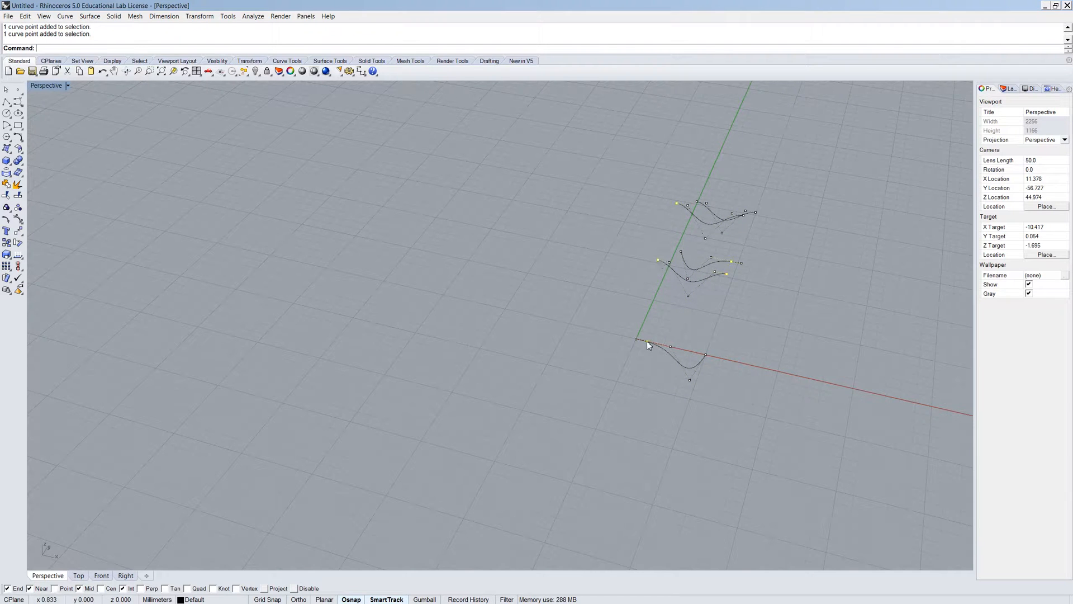
pyautogui.press('Return')
pyautogui.click(729, 273)
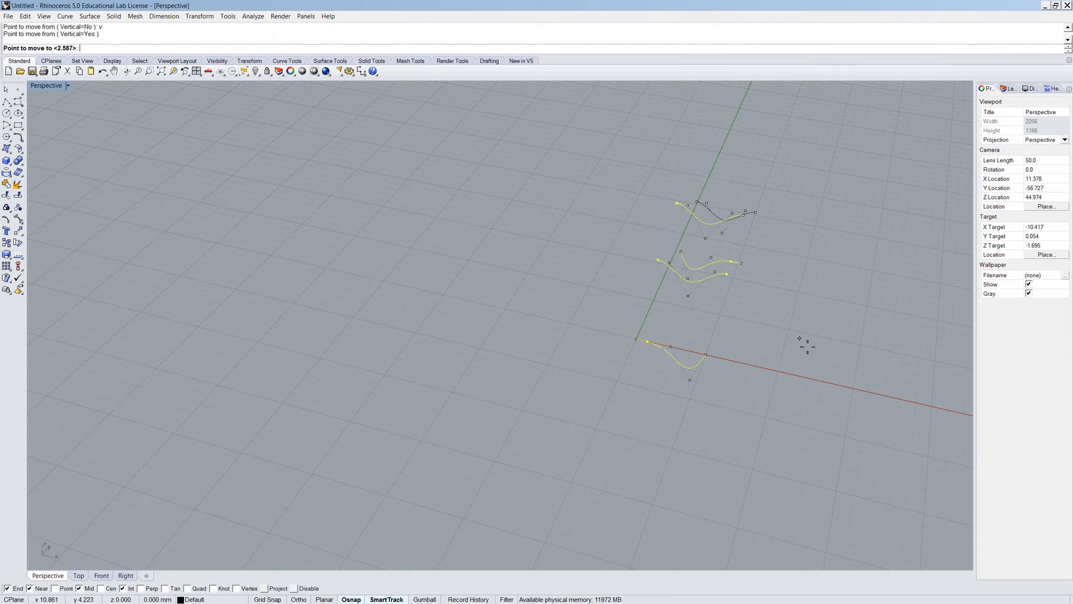
pyautogui.click(805, 325)
pyautogui.moveTo(805, 329); pyautogui.dragTo(784, 312, button='right')
pyautogui.press('Escape')
pyautogui.press('Escape')
# Start a loft through all five reshaped curves and examine the Normal style preview from several angles.
pyautogui.scroll(-6, 760, 328)
pyautogui.moveTo(848, 424); pyautogui.dragTo(612, 247)
pyautogui.write('loft')
pyautogui.press('Return')
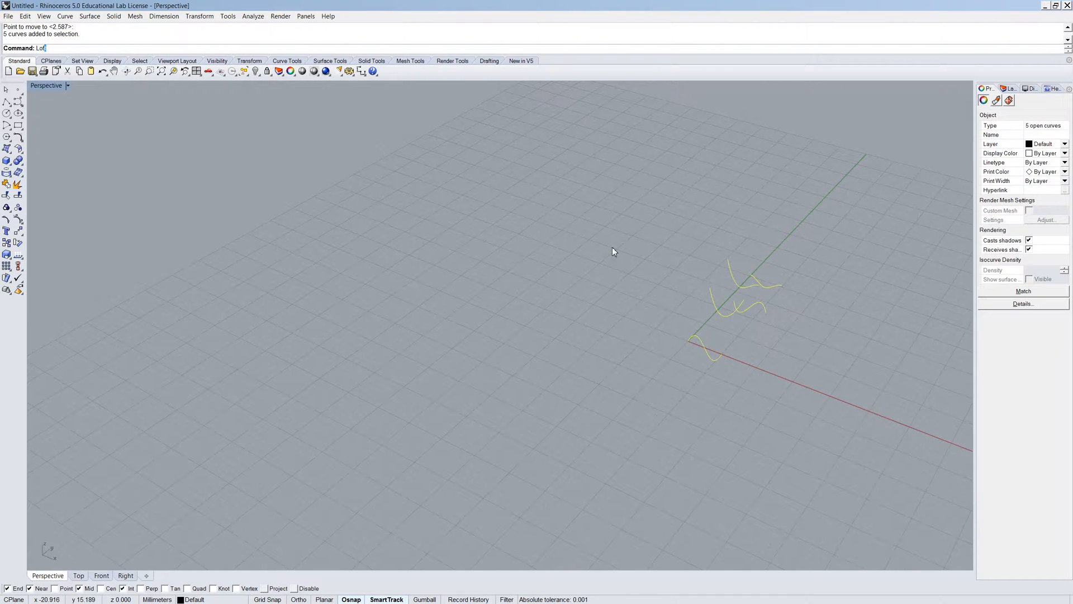
pyautogui.moveTo(575, 319); pyautogui.dragTo(484, 295, button='right')
pyautogui.scroll(8, 538, 343)
pyautogui.moveTo(539, 345); pyautogui.dragTo(591, 365, button='right')
pyautogui.scroll(-8, 468, 340)
pyautogui.moveTo(462, 337); pyautogui.dragTo(666, 380, button='right')
pyautogui.scroll(4, 666, 380)
pyautogui.scroll(4, 686, 260)
# Preview the loft through the reshaped curves with the Uniform style.
pyautogui.click(882, 223)
pyautogui.click(879, 264)
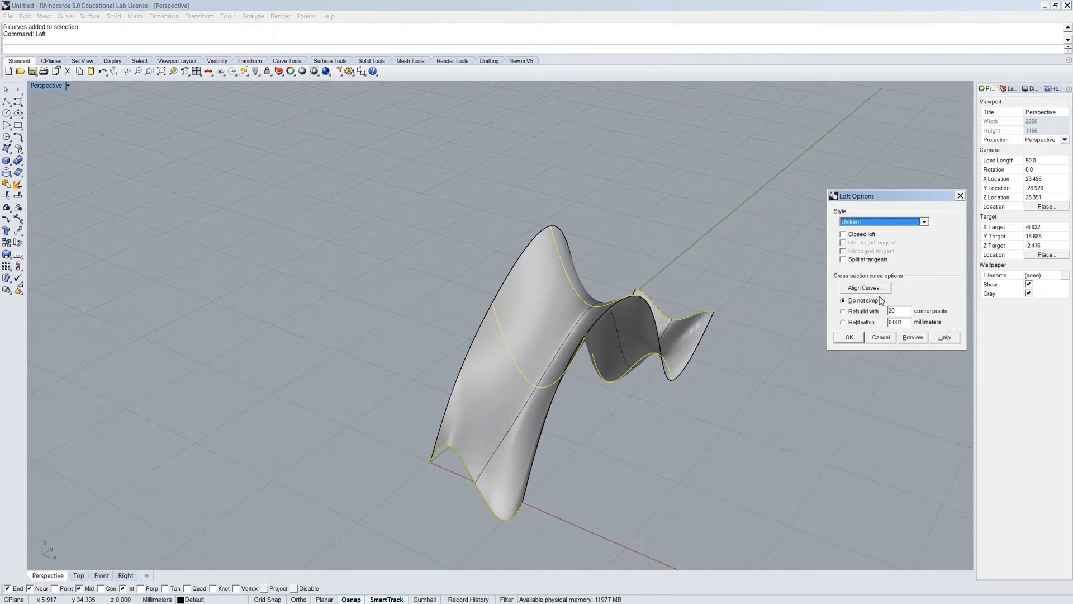
pyautogui.click(902, 338)
pyautogui.moveTo(615, 443); pyautogui.dragTo(647, 431, button='right')
# Preview the loft through the reshaped curves with the Developable style and examine its creased patches.
pyautogui.click(882, 222)
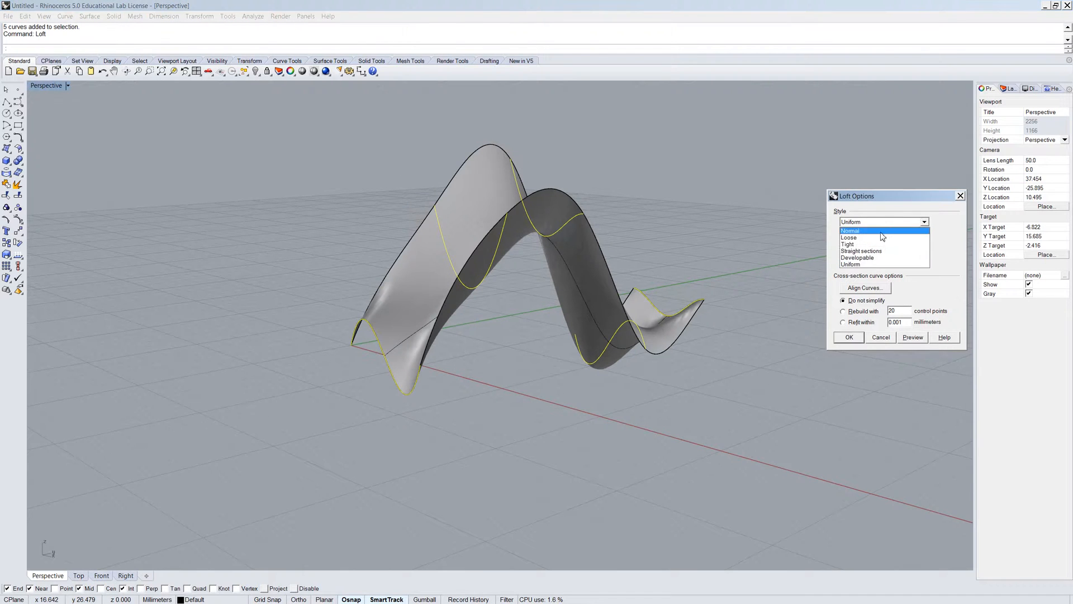
pyautogui.click(872, 257)
pyautogui.click(913, 337)
pyautogui.moveTo(631, 366); pyautogui.dragTo(469, 279, button='right')
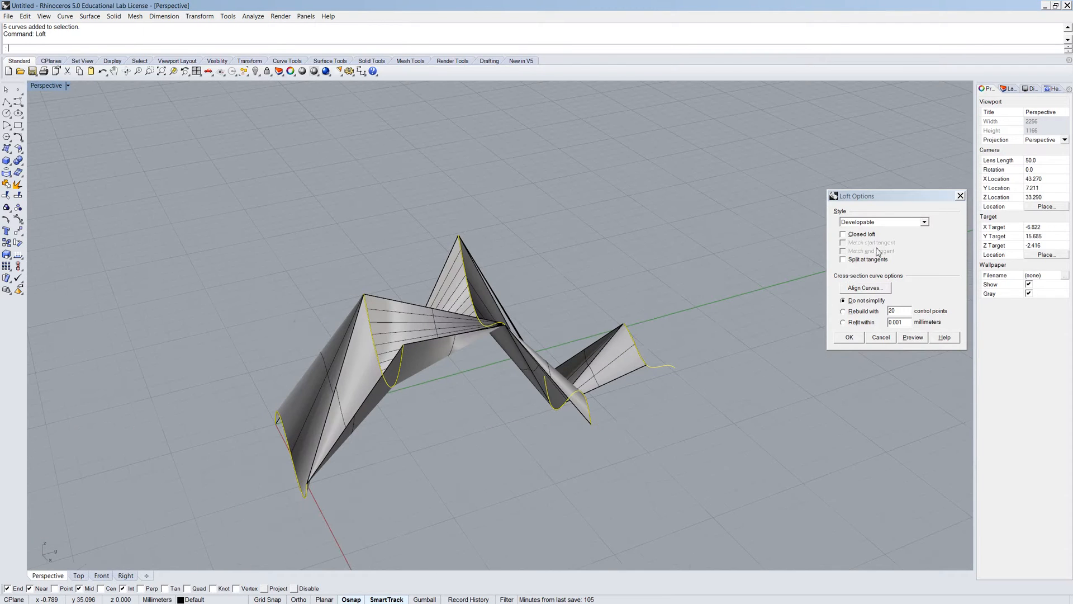
# Preview the loft through the reshaped curves with the Straight sections style.
pyautogui.click(911, 222)
pyautogui.click(911, 250)
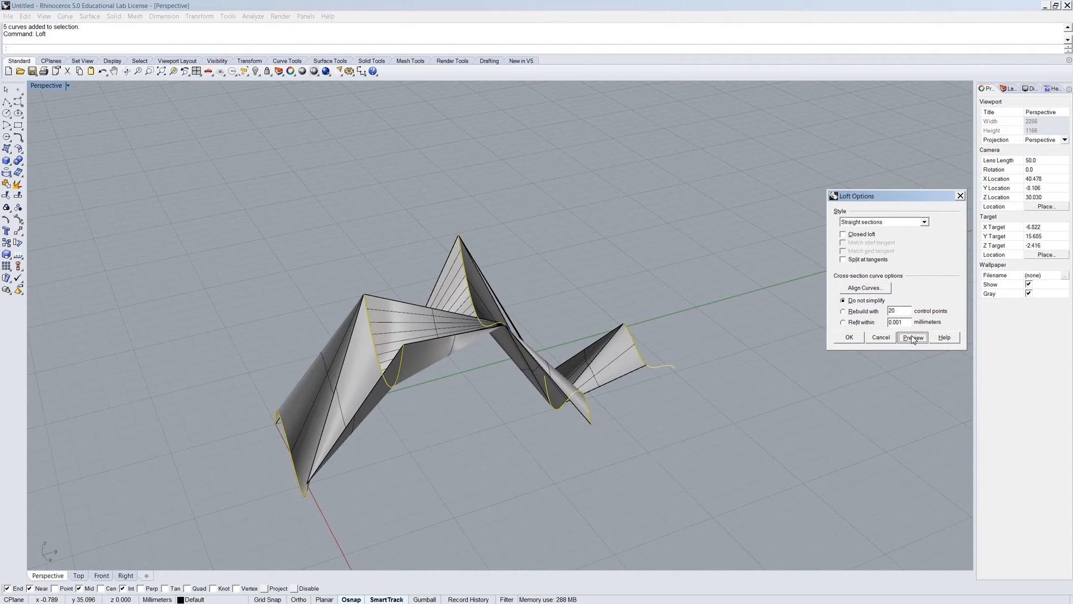
pyautogui.click(912, 337)
pyautogui.moveTo(630, 415); pyautogui.dragTo(973, 234, button='right')
# Preview the loft through the reshaped curves with the Tight style.
pyautogui.click(923, 222)
pyautogui.click(894, 246)
pyautogui.click(914, 337)
pyautogui.moveTo(593, 402); pyautogui.dragTo(511, 386, button='right')
# Preview the loft through the reshaped curves with the Loose style.
pyautogui.click(924, 222)
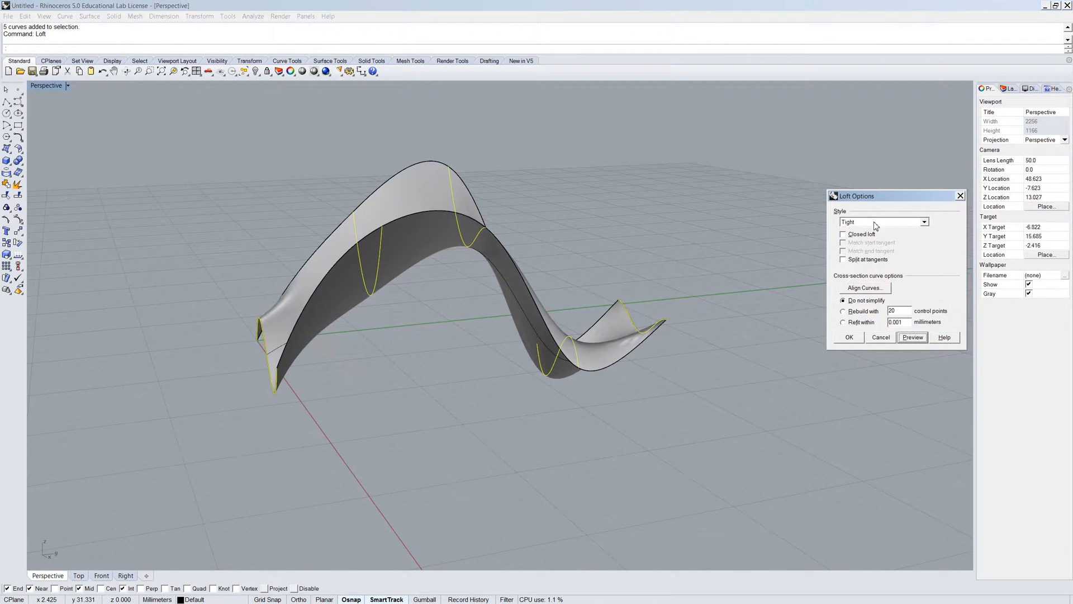
pyautogui.click(877, 239)
pyautogui.click(913, 337)
pyautogui.moveTo(587, 397); pyautogui.dragTo(621, 413, button='right')
# Preview the loft through the reshaped curves with the Normal style again for comparison.
pyautogui.click(877, 223)
pyautogui.click(871, 230)
pyautogui.click(914, 337)
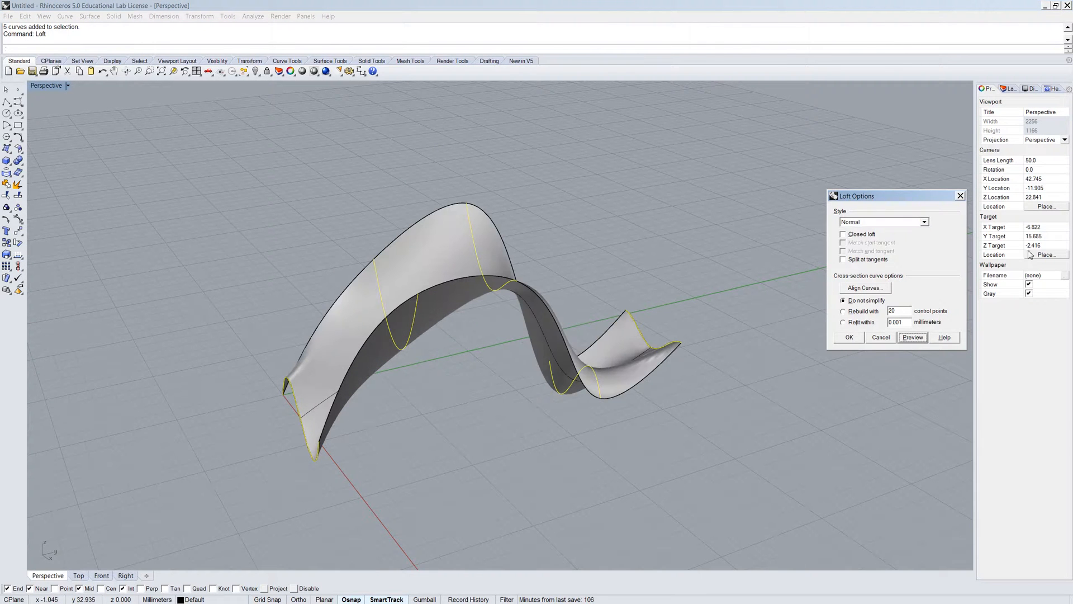
pyautogui.moveTo(426, 387); pyautogui.dragTo(759, 339, button='right')
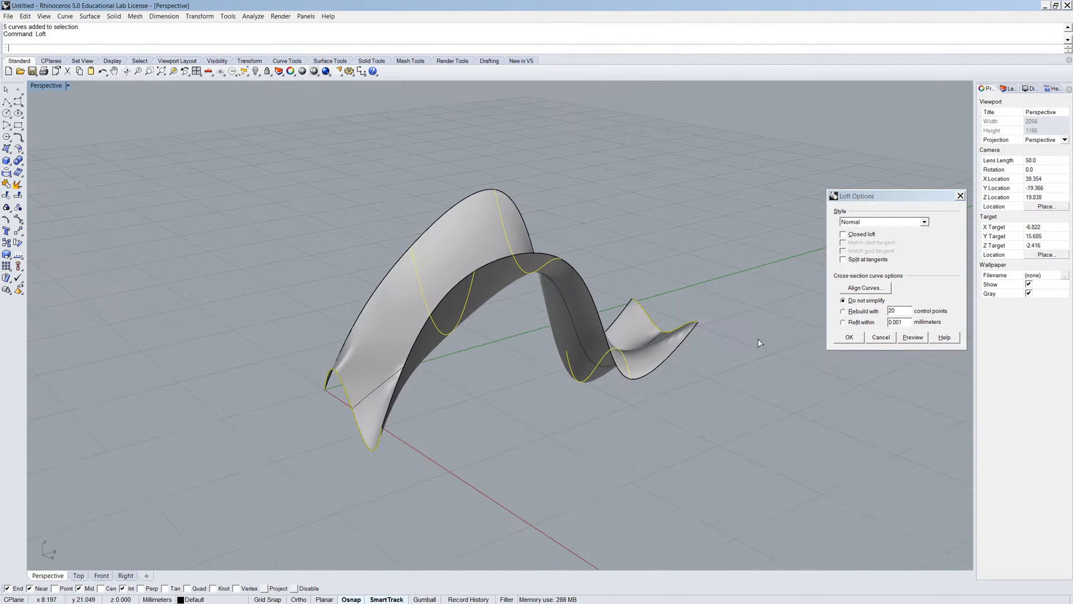
# Preview the Straight sections style once more and examine the segments between the curves from below and from the far side.
pyautogui.click(882, 222)
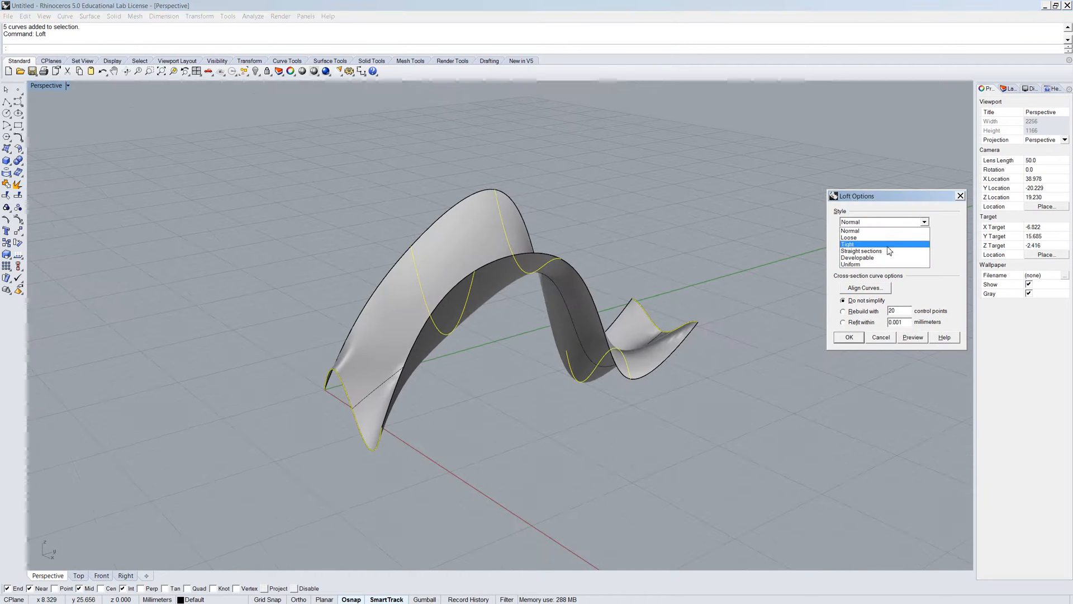
pyautogui.click(884, 252)
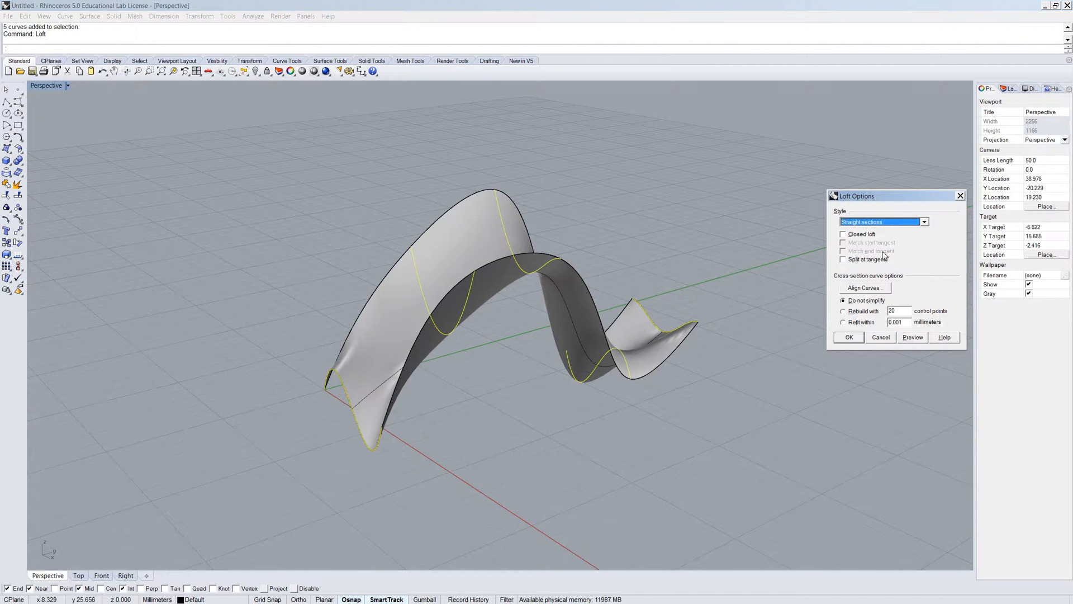
pyautogui.click(918, 339)
pyautogui.moveTo(478, 387); pyautogui.dragTo(591, 361, button='right')
pyautogui.scroll(-5, 552, 316)
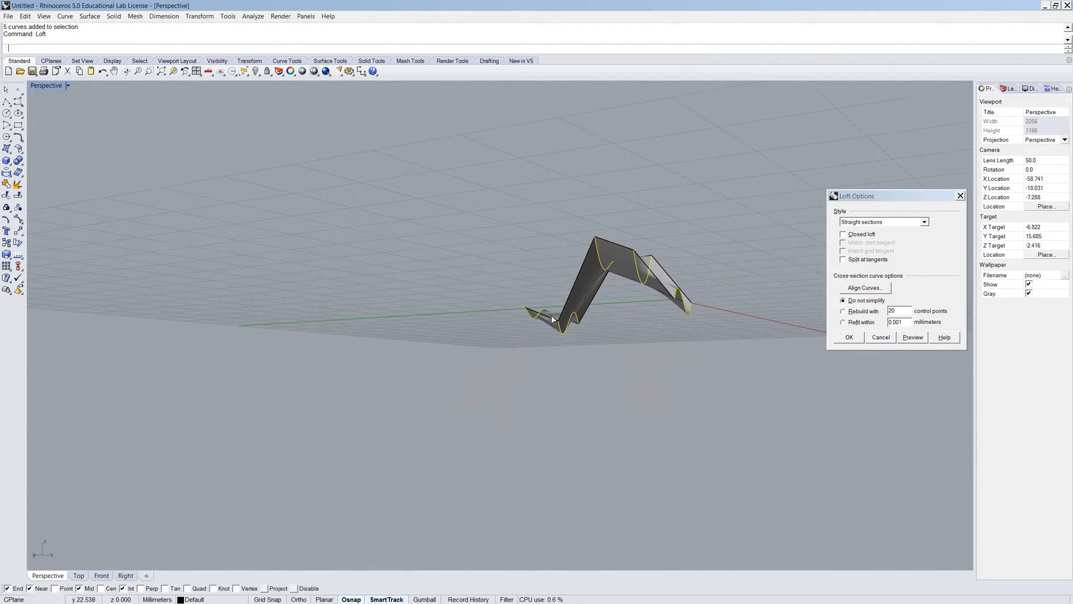
pyautogui.moveTo(553, 319); pyautogui.dragTo(647, 329, button='right')
pyautogui.scroll(8, 648, 263)
pyautogui.scroll(-5, 689, 326)
pyautogui.moveTo(648, 331); pyautogui.dragTo(702, 384, button='right')
pyautogui.scroll(6, 687, 394)
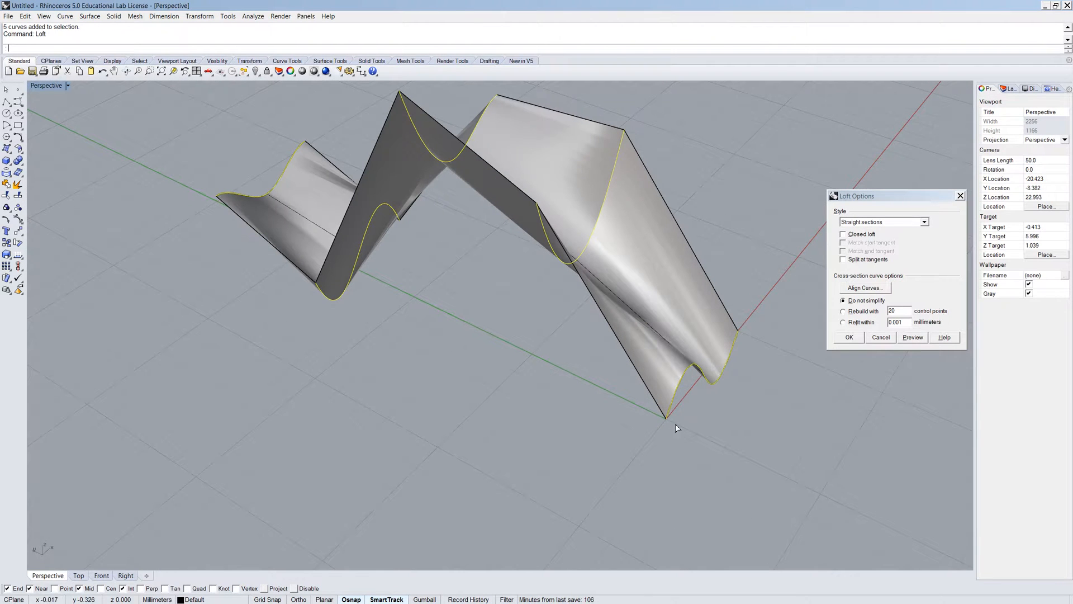
pyautogui.scroll(-4, 635, 343)
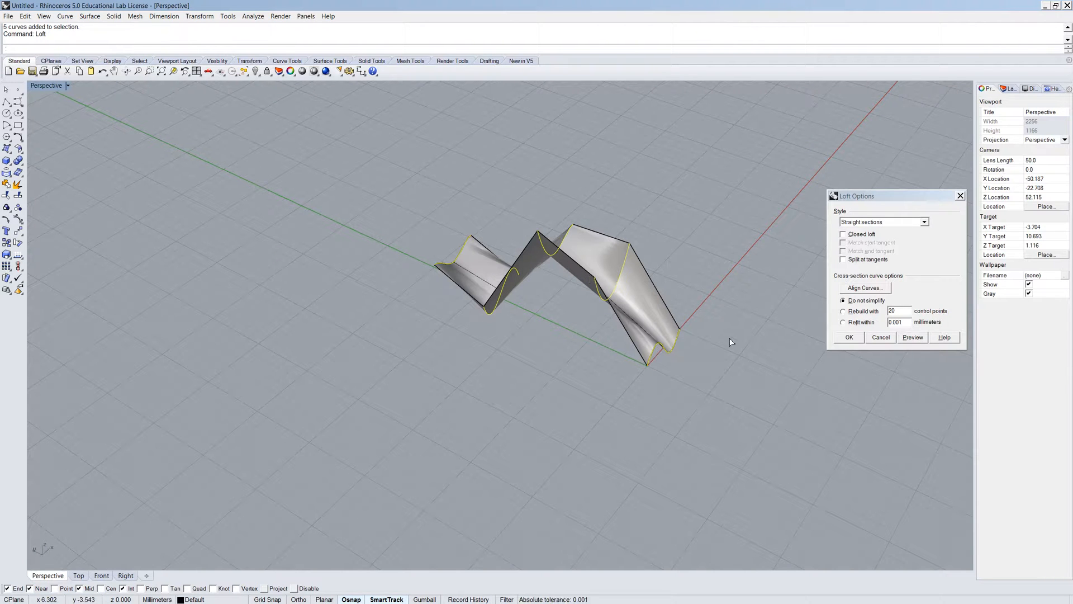
# Create the loft through the five reshaped curves with the Normal style.
pyautogui.click(894, 223)
pyautogui.click(878, 229)
pyautogui.click(910, 338)
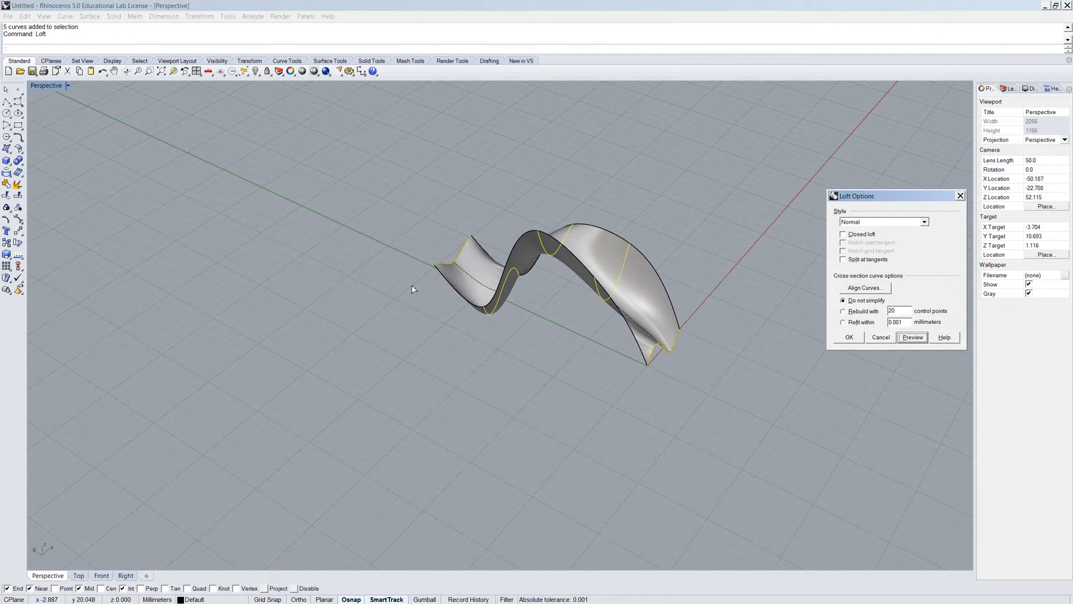
pyautogui.click(849, 337)
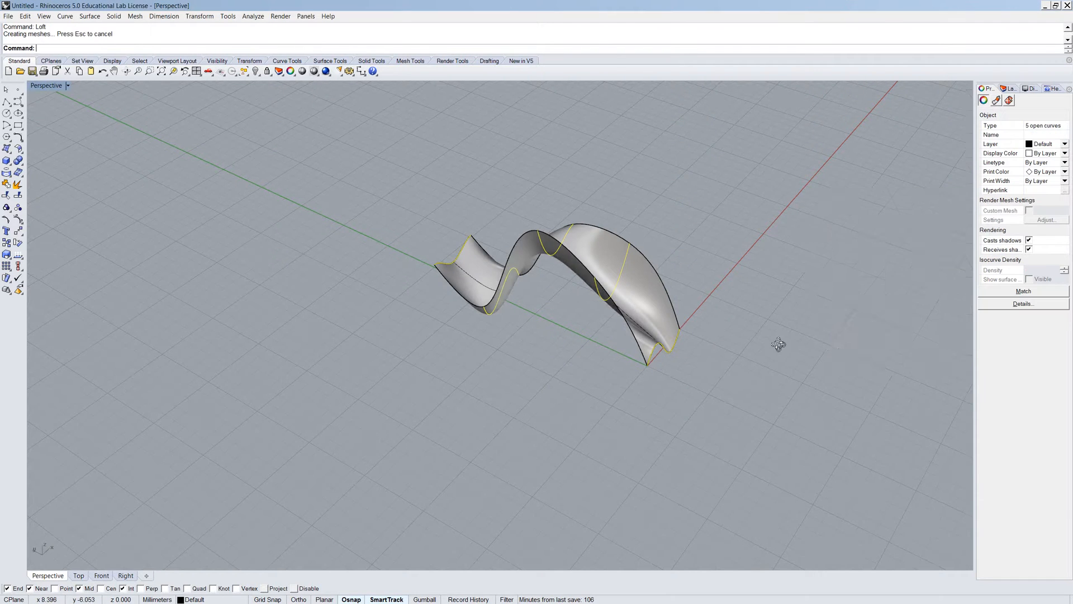
# Move the lofted surface 10 mm along the X axis, away from its source curves.
pyautogui.moveTo(776, 343); pyautogui.dragTo(613, 383, button='right')
pyautogui.press('Return')
pyautogui.click(584, 497)
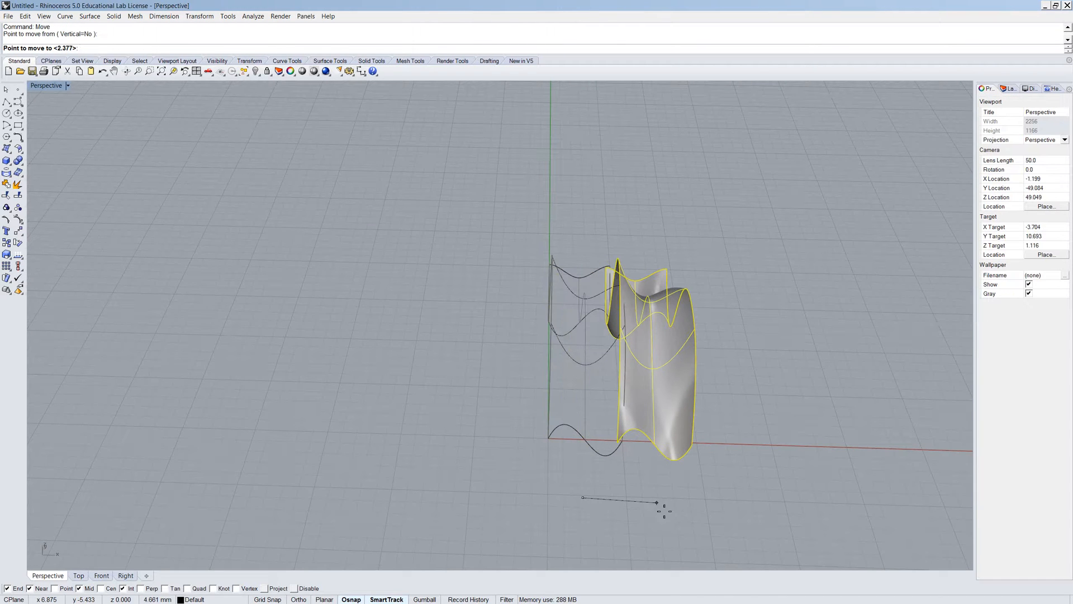
pyautogui.write('10')
pyautogui.press('Return')
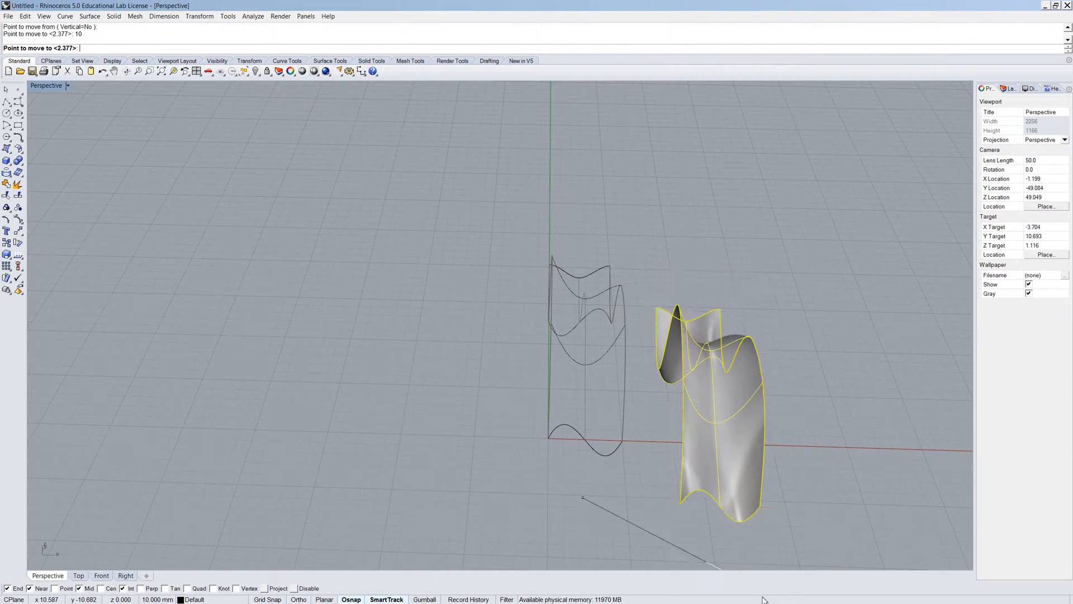
pyautogui.keyDown('shift'); pyautogui.click(812, 527); pyautogui.keyUp('shift')
# Rebuild the first curve at the origin and the second curve with 5 points and degree 2.
pyautogui.moveTo(503, 433); pyautogui.dragTo(548, 355, button='right')
pyautogui.click(648, 350)
pyautogui.write('rebuild')
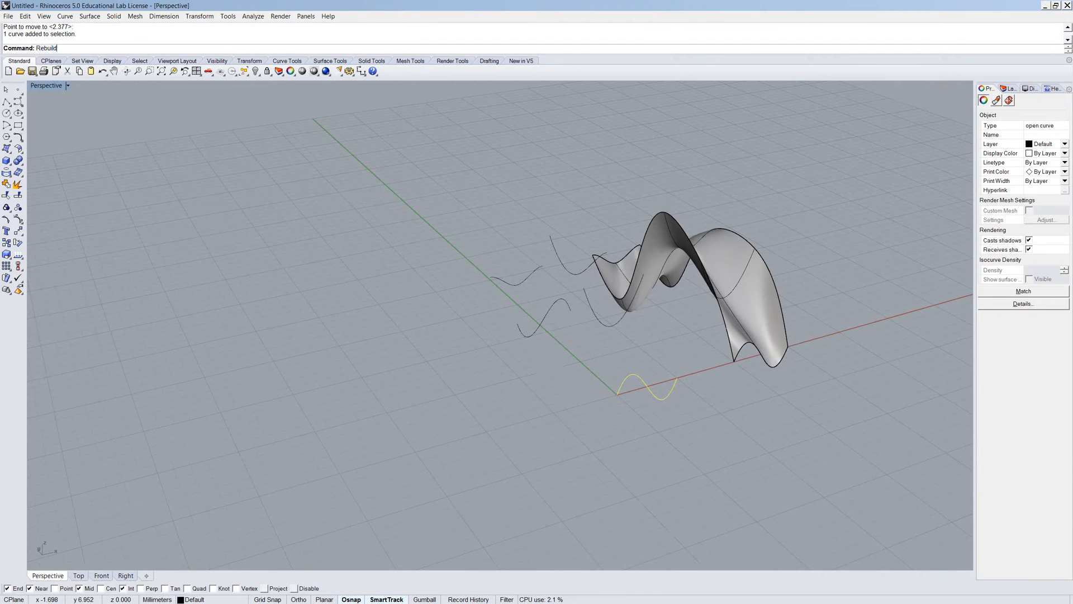
pyautogui.press('Return')
pyautogui.moveTo(566, 276); pyautogui.dragTo(542, 286)
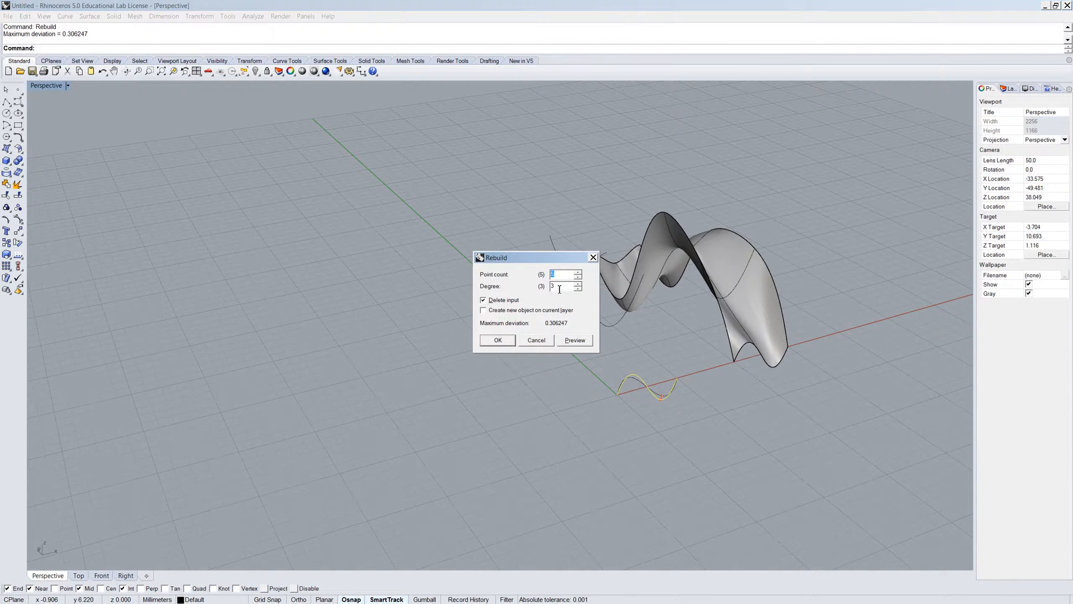
pyautogui.write('2')
pyautogui.click(507, 342)
pyautogui.click(612, 323)
pyautogui.rightClick(613, 323)
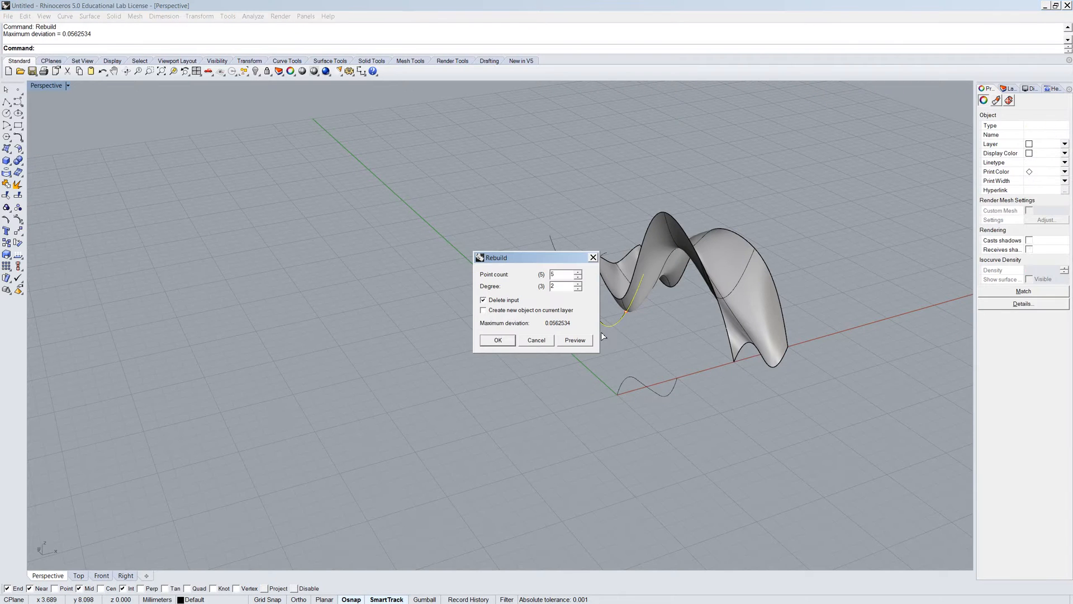
pyautogui.click(509, 344)
# Rebuild the fourth curve into a straight line with a point count of 2 and degree 1.
pyautogui.click(568, 273)
pyautogui.moveTo(561, 330); pyautogui.dragTo(502, 323, button='right')
pyautogui.click(484, 314)
pyautogui.rightClick(492, 310)
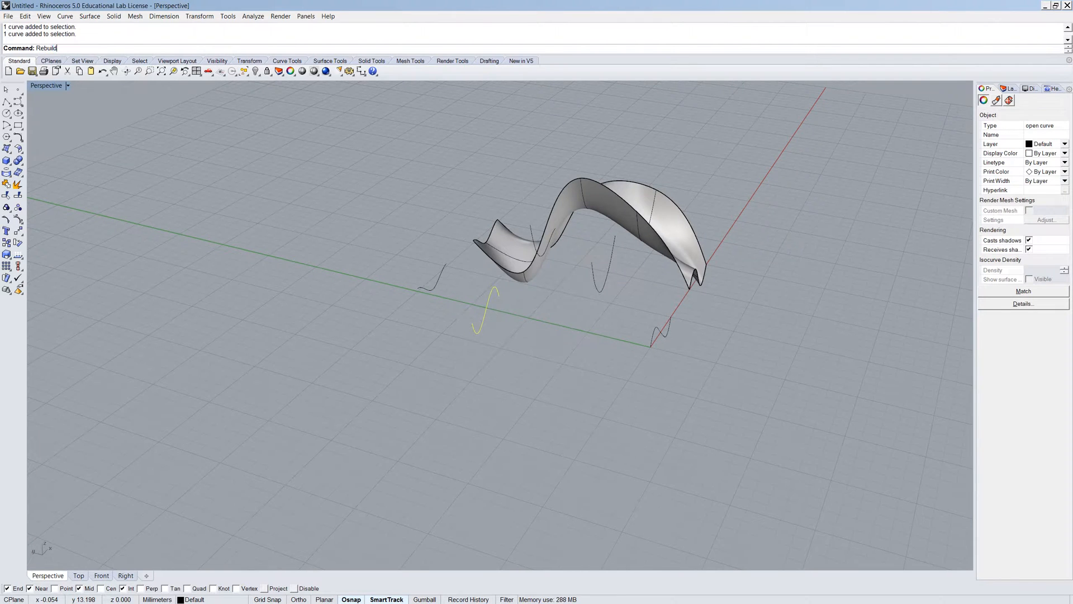
pyautogui.press('BackSpace')
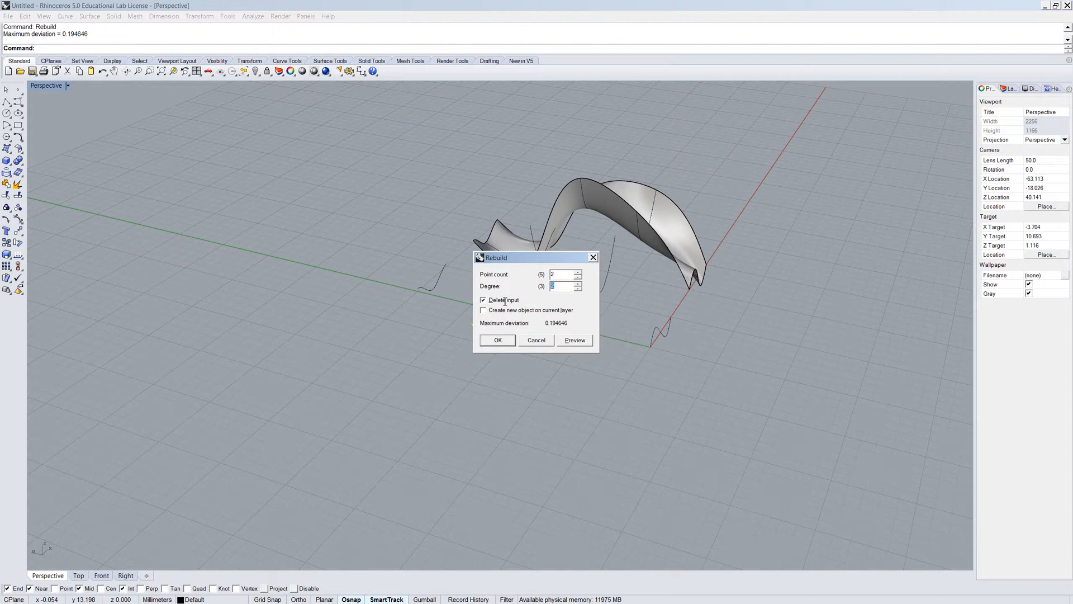
pyautogui.click(498, 341)
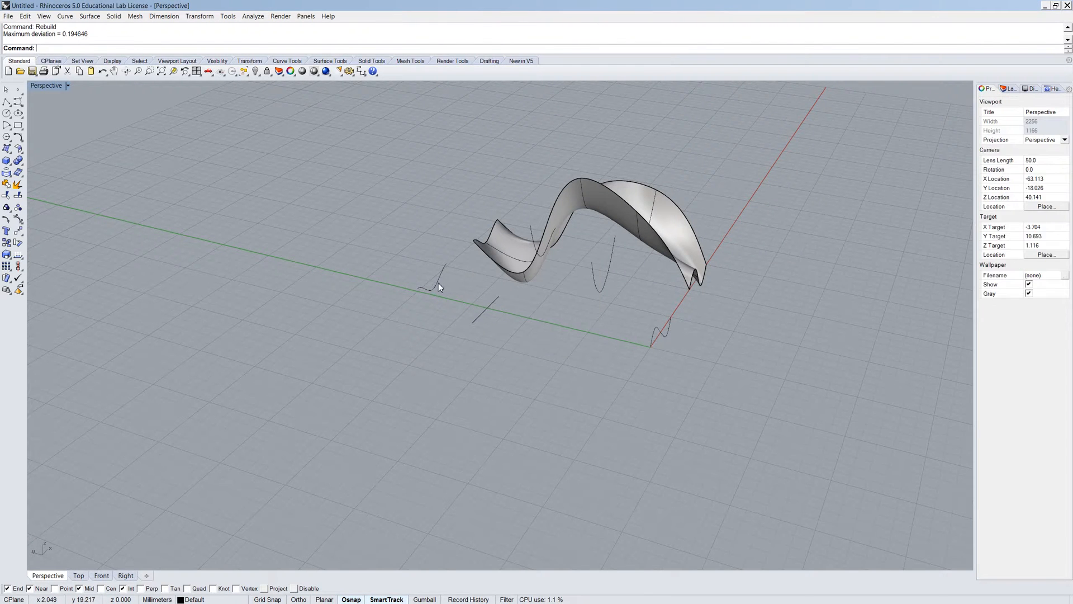
# Rebuild the fifth curve, at the far end of the row, with a changed point count.
pyautogui.click(438, 283)
pyautogui.write('Rebuil')
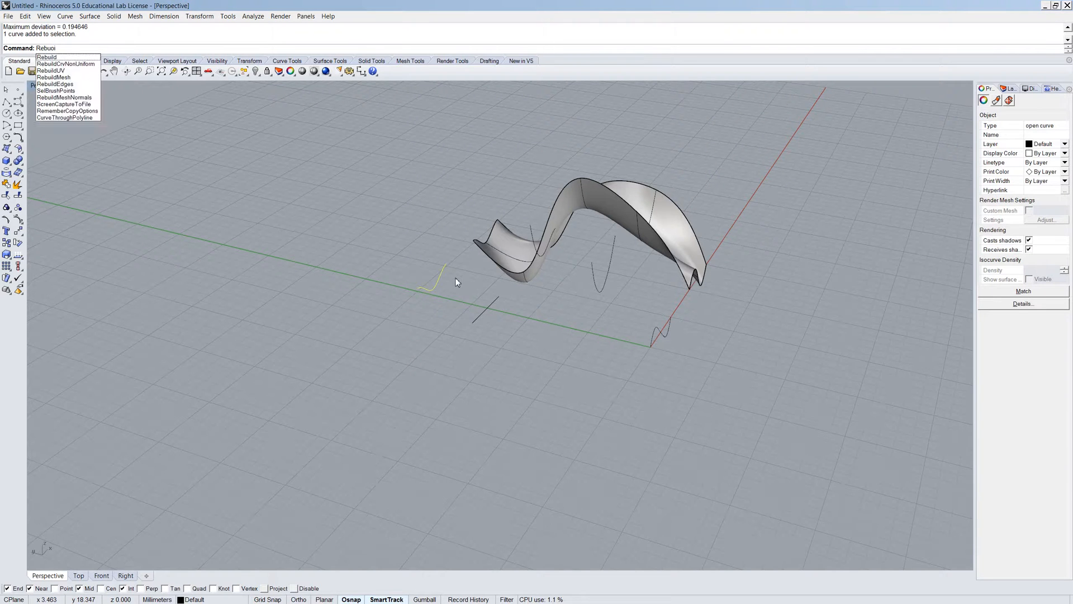
pyautogui.write('d')
pyautogui.press('Return')
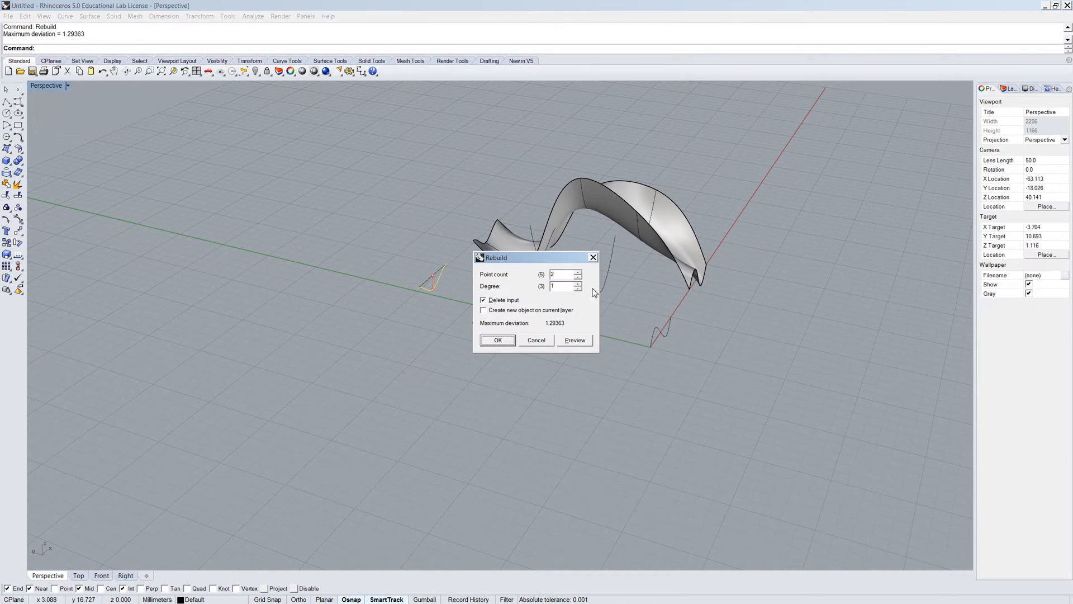
pyautogui.doubleClick(570, 278)
pyautogui.press('Return')
pyautogui.click(498, 341)
# Start a loft through all five curves, including the rebuilt ones, with the Normal style.
pyautogui.moveTo(508, 351); pyautogui.dragTo(590, 343, button='right')
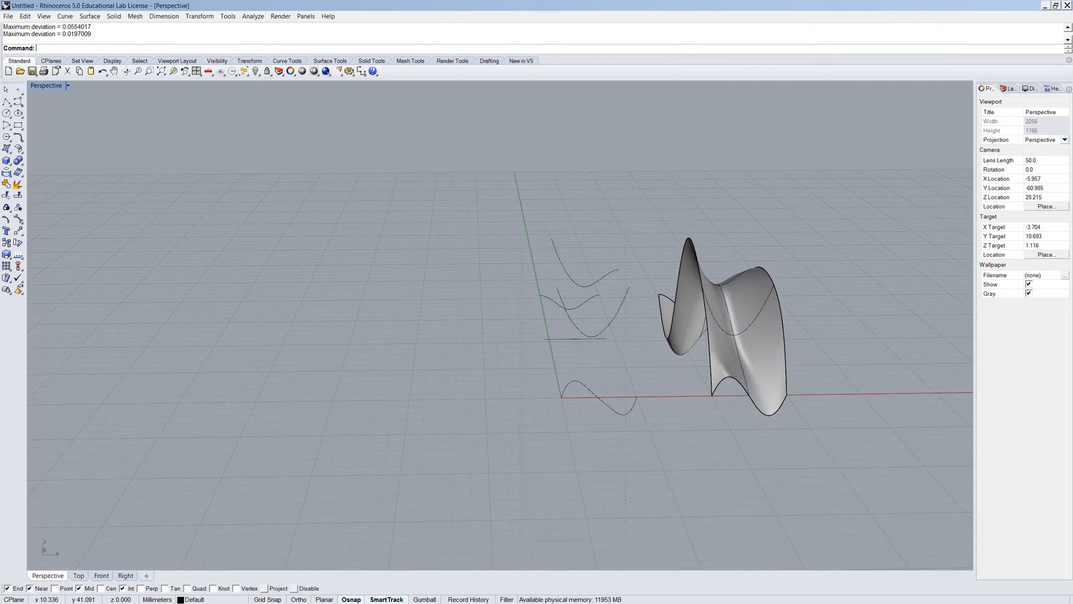
pyautogui.moveTo(521, 541); pyautogui.dragTo(485, 584)
pyautogui.press('Return')
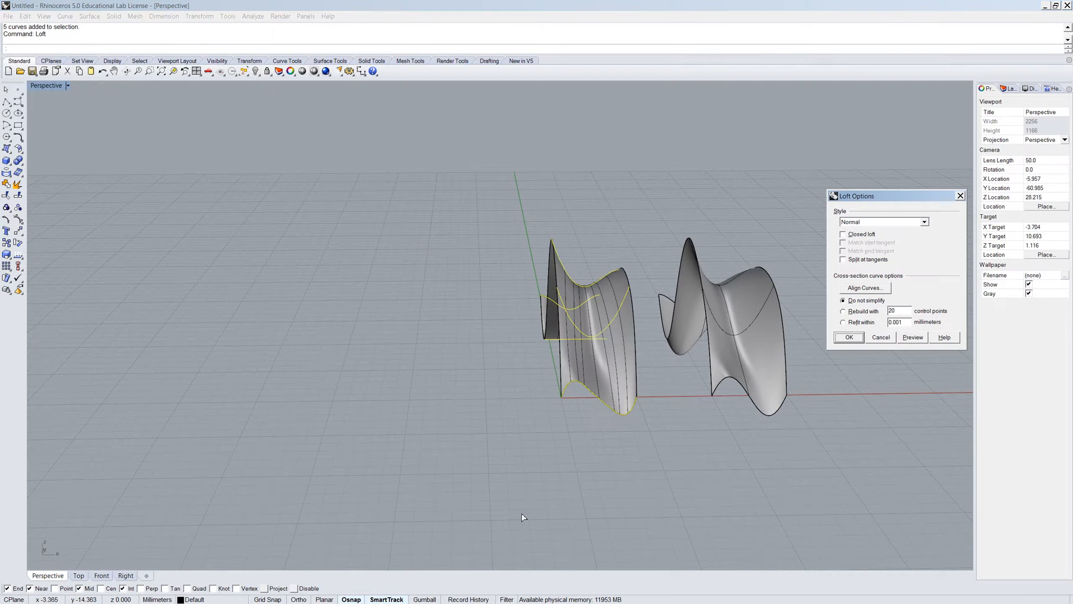
# Examine the isocurves and shading of the new loft preview beside the earlier lofted surface from several angles.
pyautogui.moveTo(570, 448); pyautogui.dragTo(582, 433, button='right')
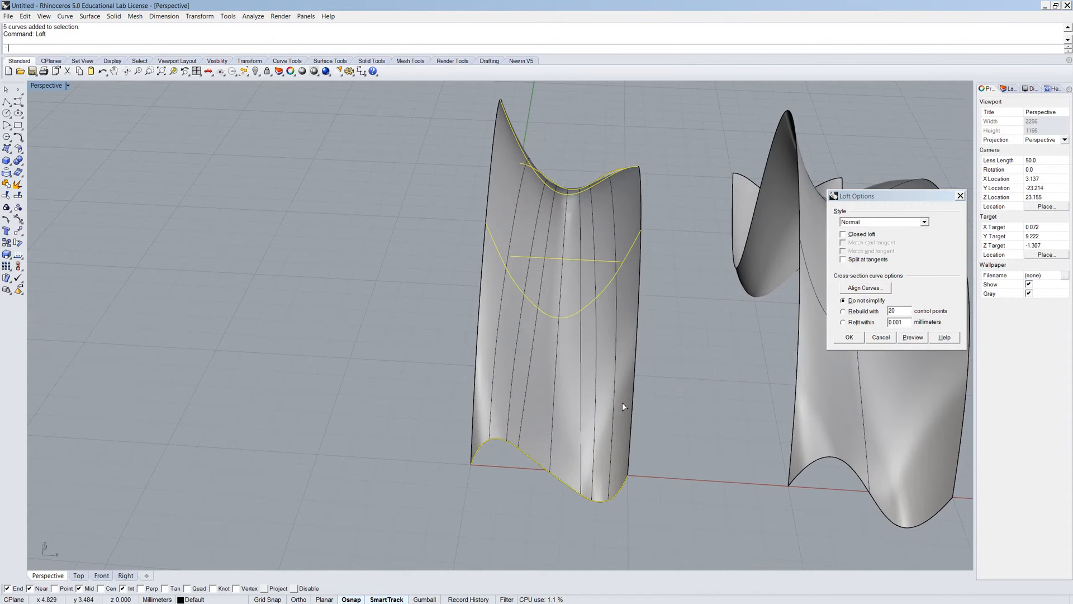
pyautogui.scroll(-5, 484, 413)
pyautogui.moveTo(749, 366); pyautogui.dragTo(644, 360, button='right')
pyautogui.scroll(10, 702, 365)
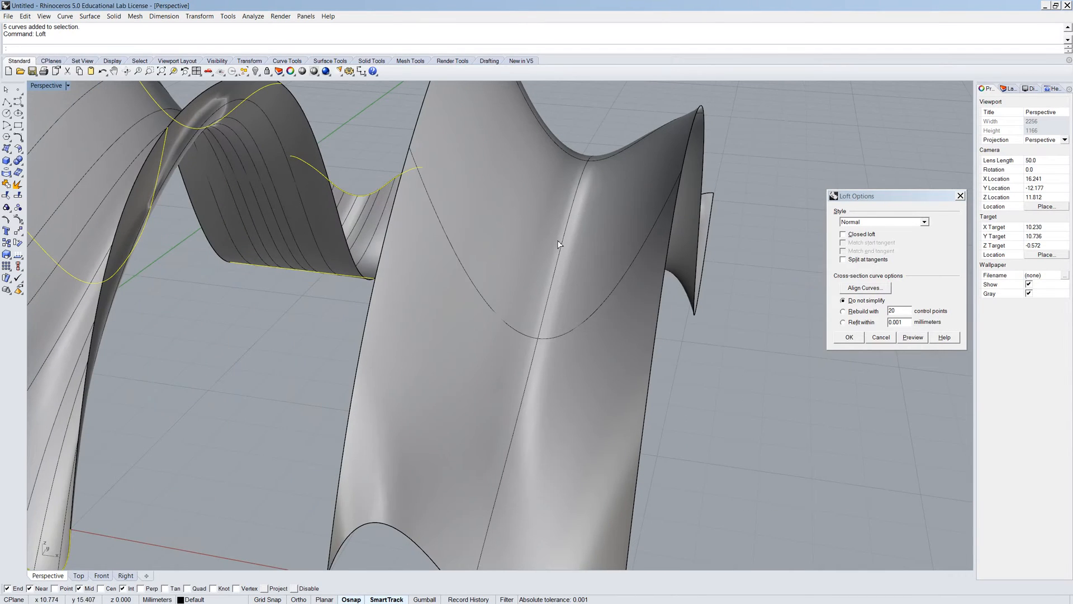
pyautogui.scroll(-5, 556, 340)
pyautogui.moveTo(557, 340); pyautogui.dragTo(604, 354, button='right')
pyautogui.scroll(-7, 448, 356)
pyautogui.scroll(10, 399, 366)
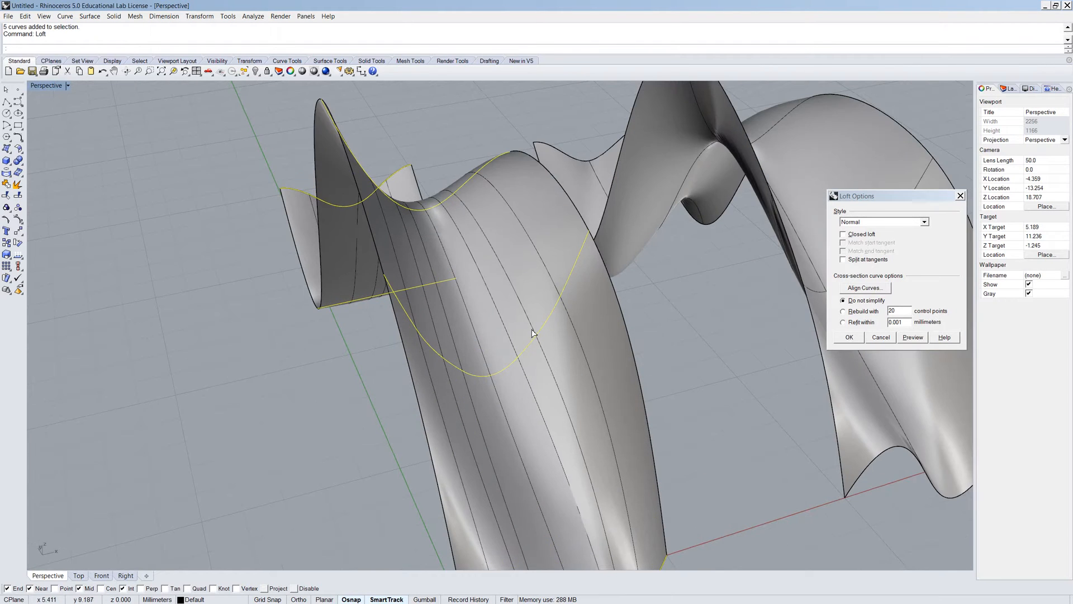
pyautogui.moveTo(533, 333); pyautogui.dragTo(487, 389, button='right')
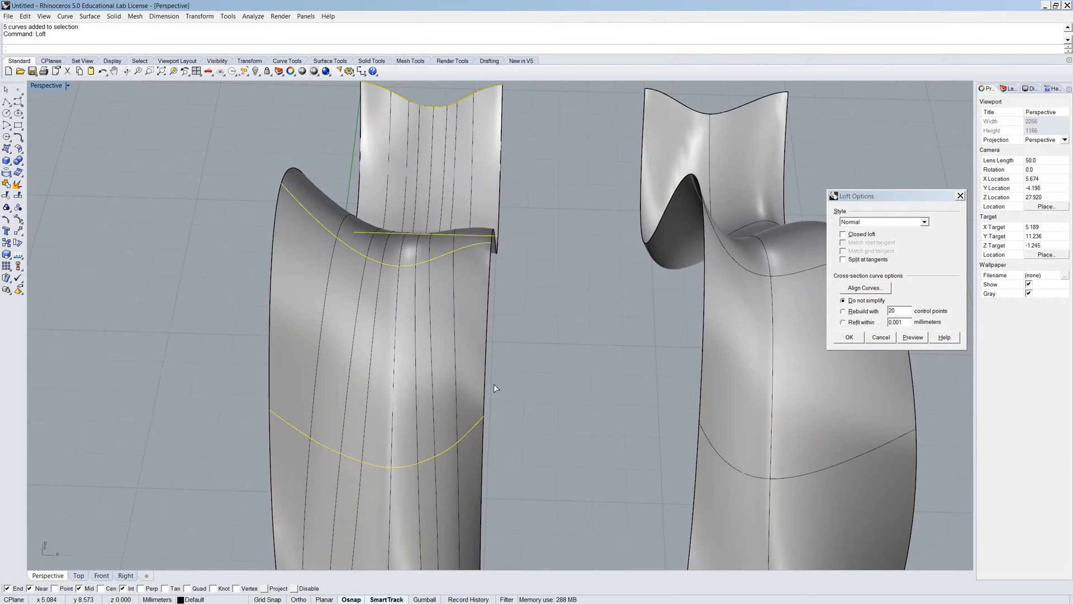
pyautogui.moveTo(510, 332); pyautogui.dragTo(468, 321, button='right')
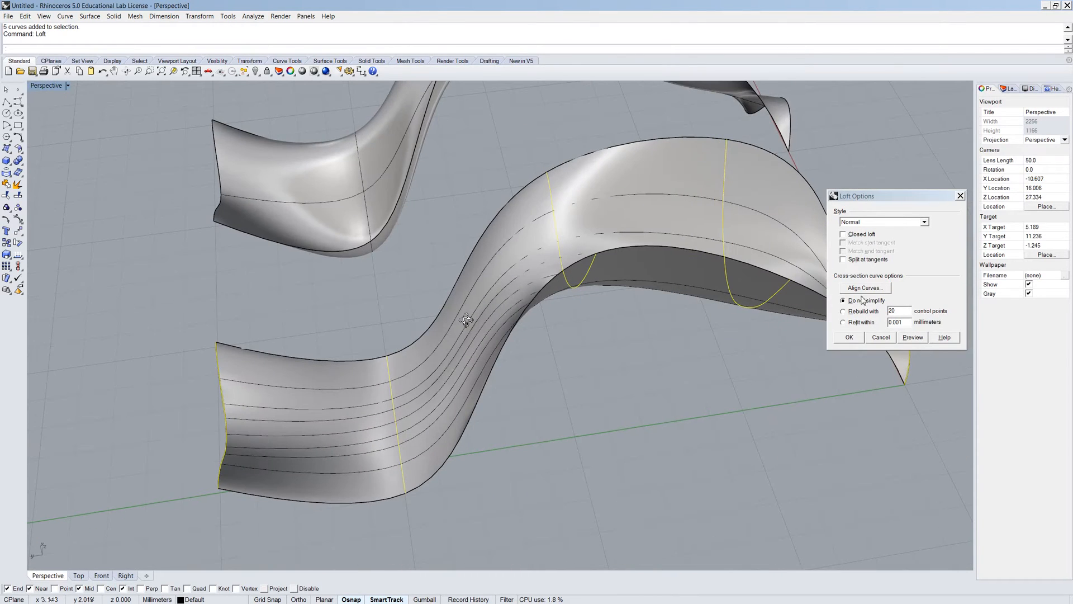
pyautogui.scroll(-6, 540, 314)
pyautogui.scroll(6, 753, 347)
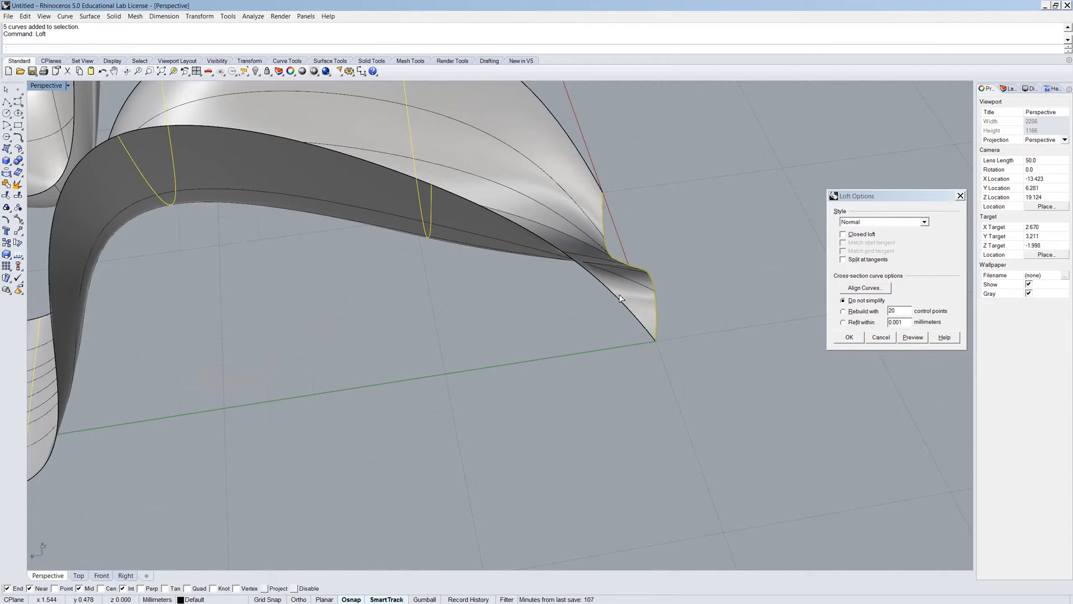
pyautogui.scroll(-5, 634, 317)
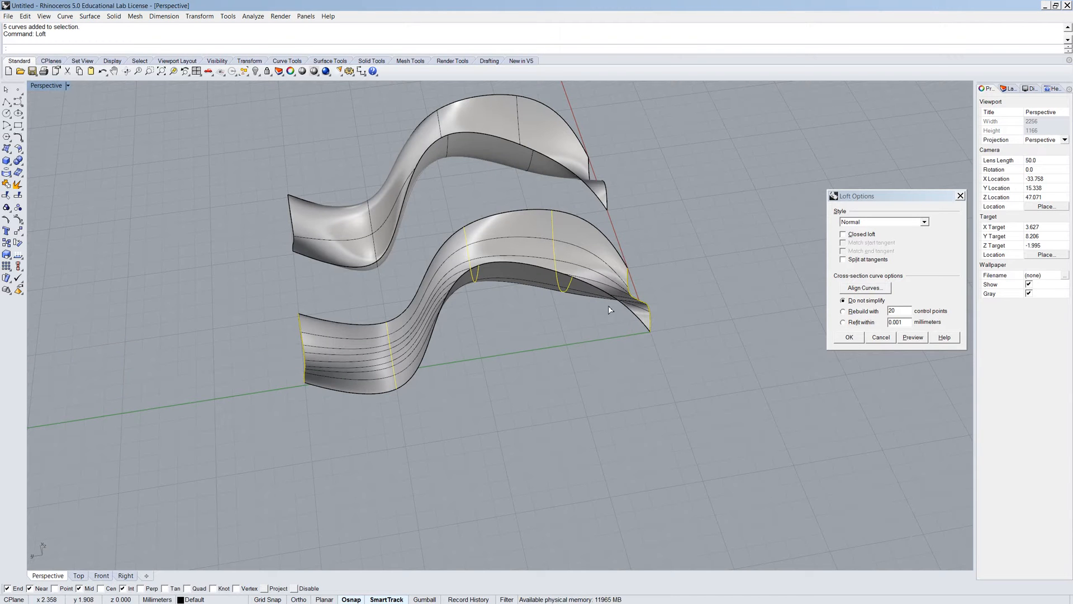
pyautogui.moveTo(596, 310); pyautogui.dragTo(419, 257, button='right')
pyautogui.scroll(6, 664, 274)
pyautogui.moveTo(663, 276); pyautogui.dragTo(512, 263, button='right')
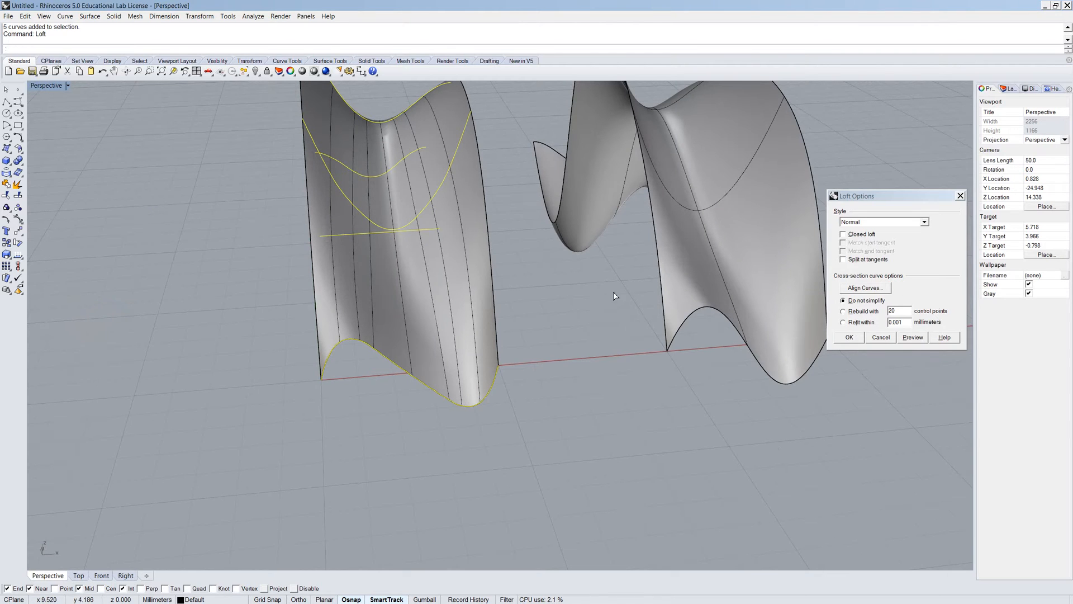
# Preview the loft through the rebuilt curves with the Developable style.
pyautogui.click(877, 222)
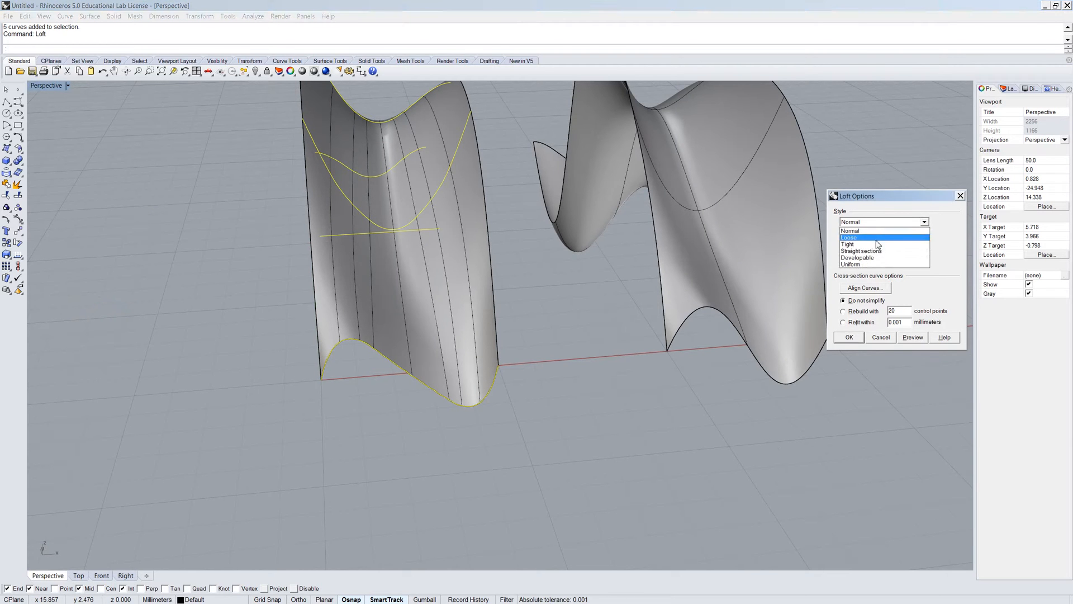
pyautogui.click(876, 230)
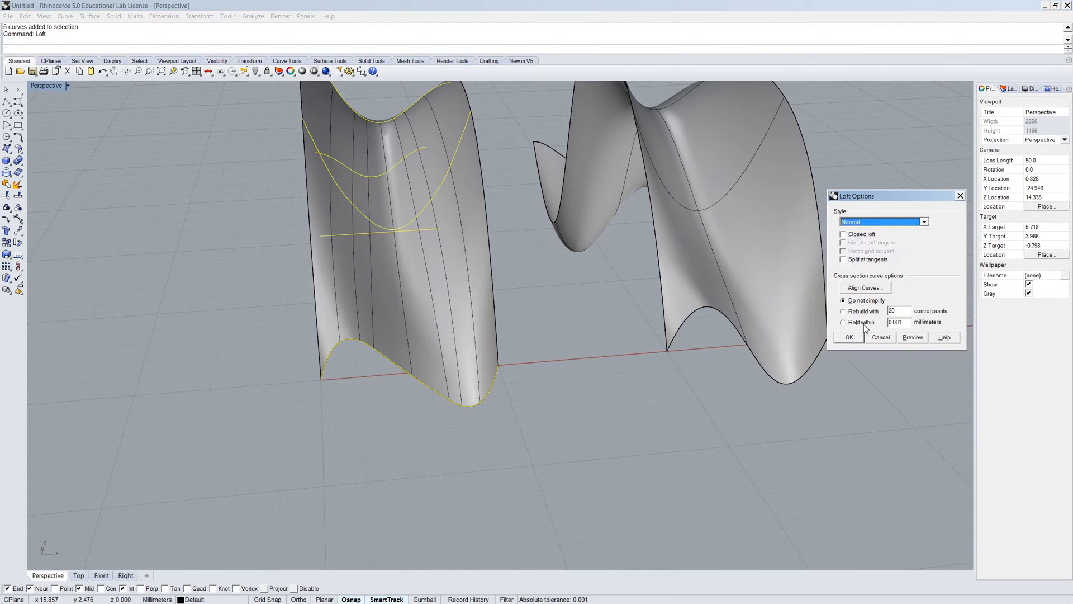
pyautogui.click(865, 223)
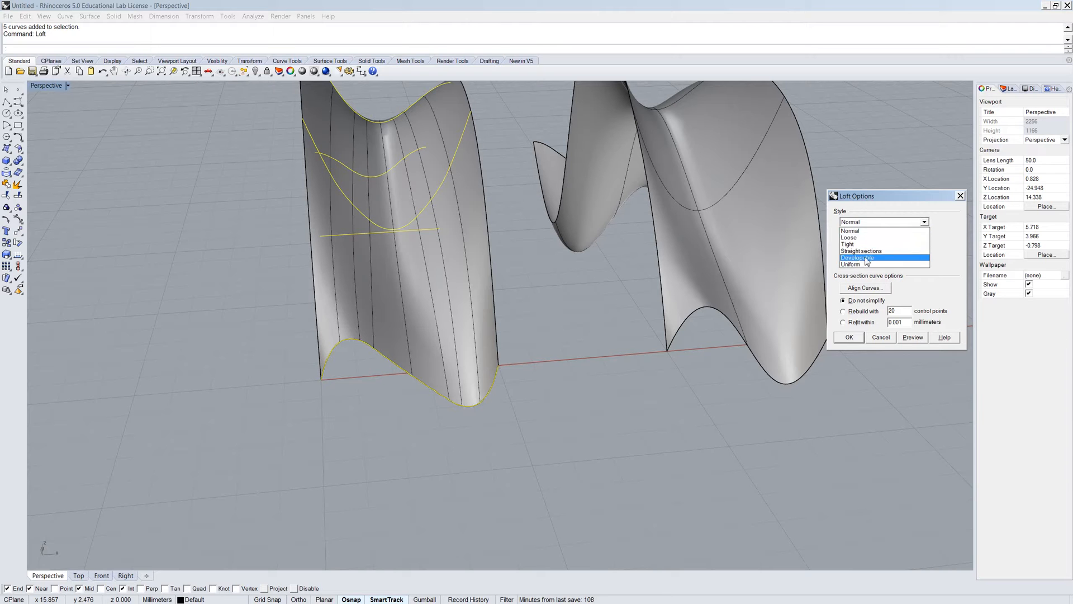
pyautogui.click(866, 261)
pyautogui.click(913, 338)
pyautogui.click(883, 222)
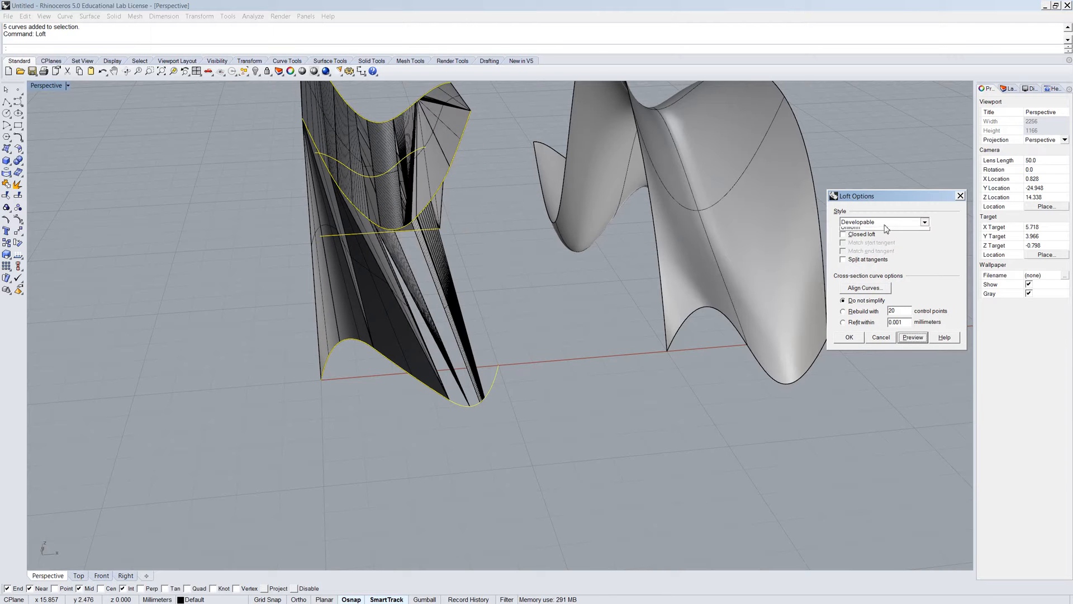
# Preview the loft with the Uniform style and return the preview to the Normal style.
pyautogui.click(872, 270)
pyautogui.click(913, 338)
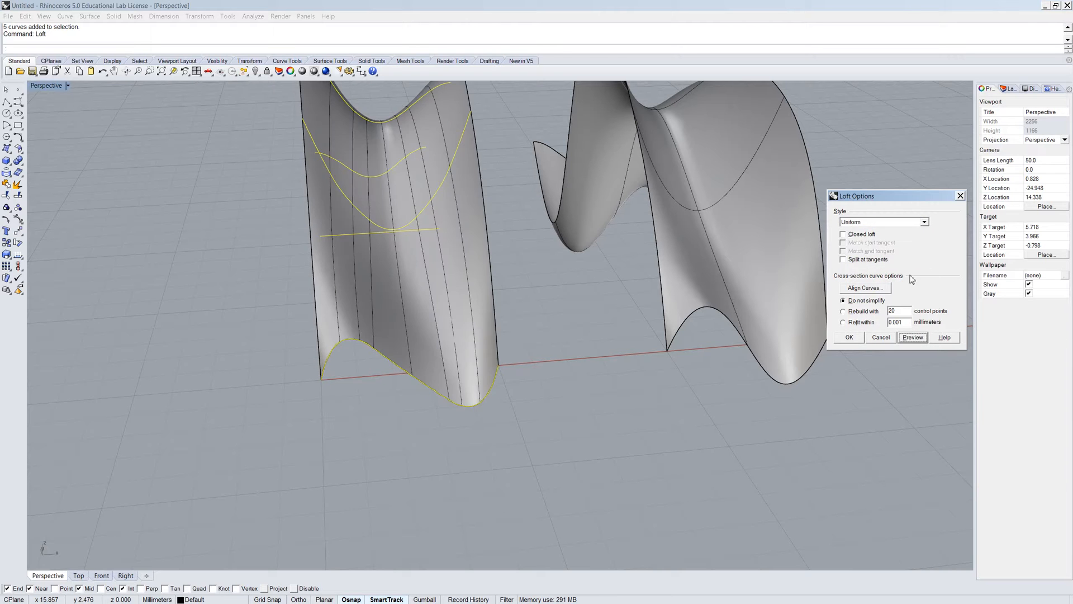
pyautogui.click(900, 222)
pyautogui.click(898, 231)
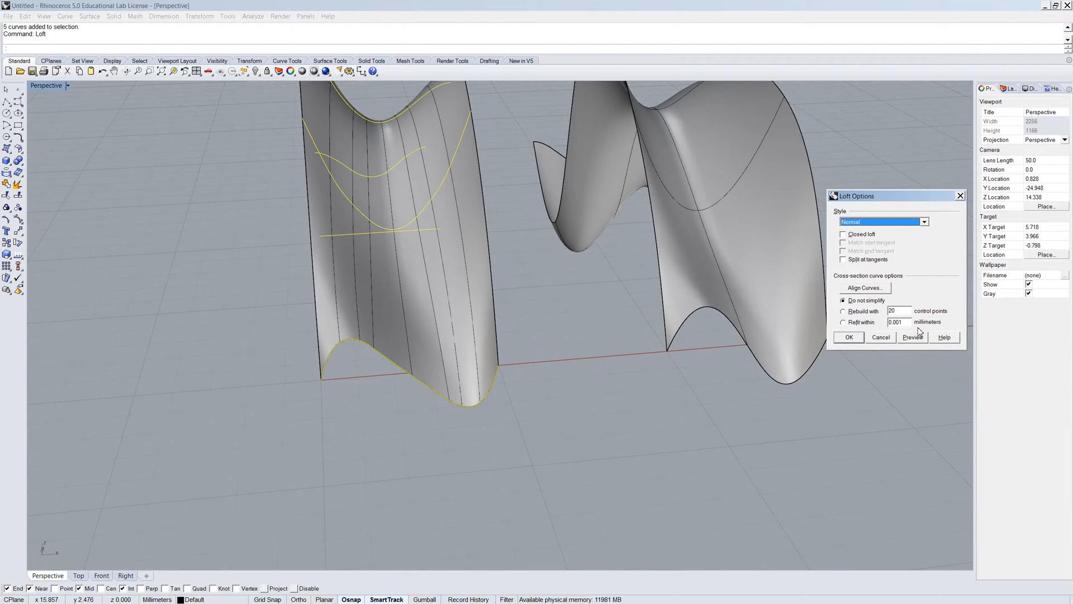
pyautogui.click(913, 338)
pyautogui.moveTo(520, 360); pyautogui.dragTo(599, 344, button='right')
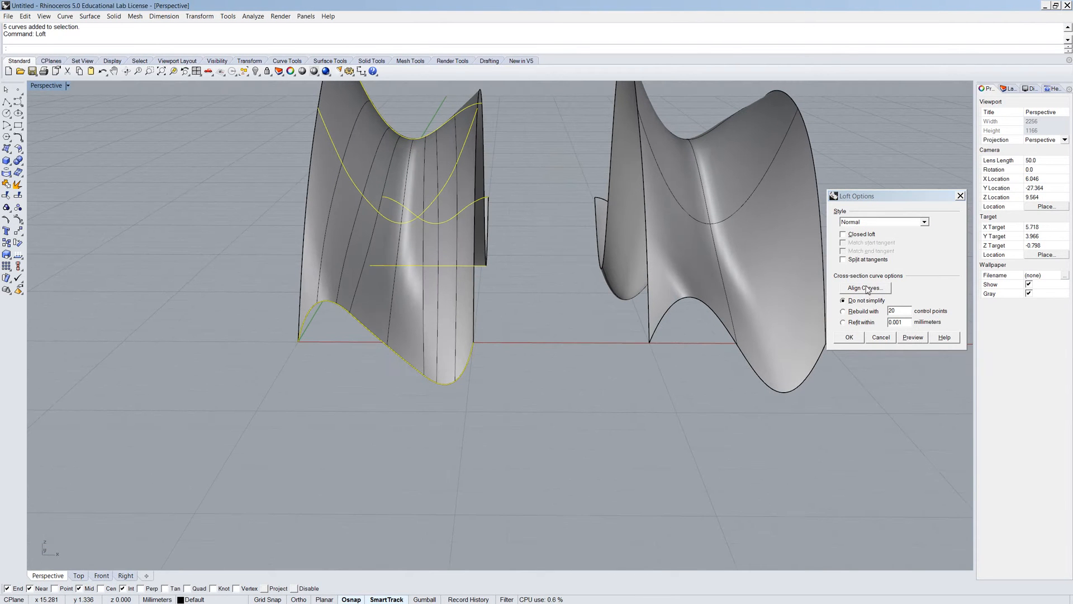
# Preview the Normal loft with its cross-section curves rebuilt with 20 control points.
pyautogui.click(843, 311)
pyautogui.click(913, 338)
pyautogui.moveTo(597, 332); pyautogui.dragTo(568, 371, button='right')
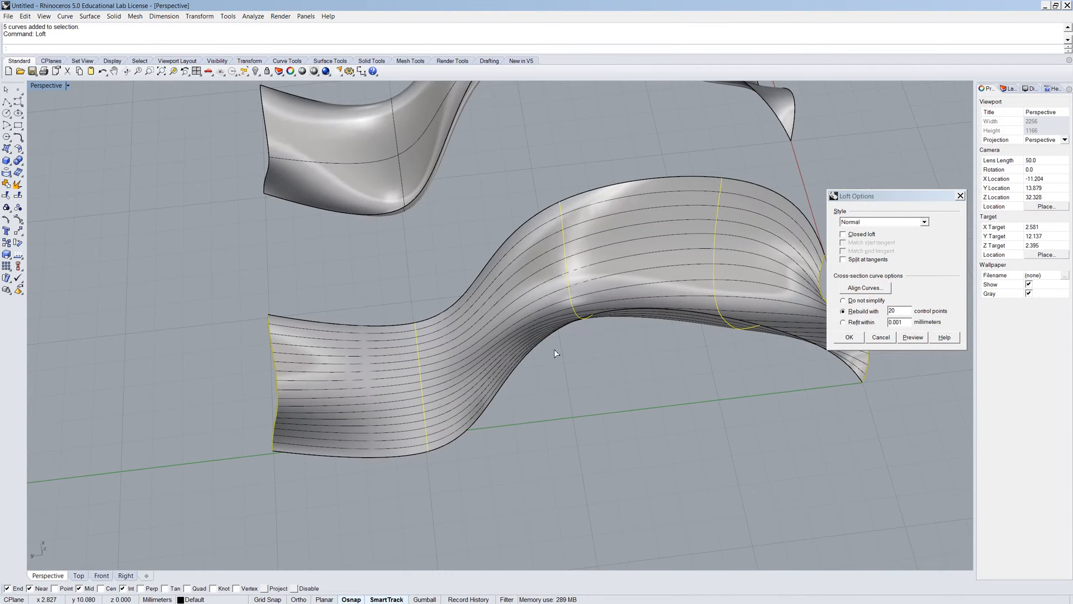
# Compare the isocurve density and shape of the 20-point loft preview with the earlier lofted surface from several angles.
pyautogui.moveTo(680, 540); pyautogui.dragTo(642, 464, button='right')
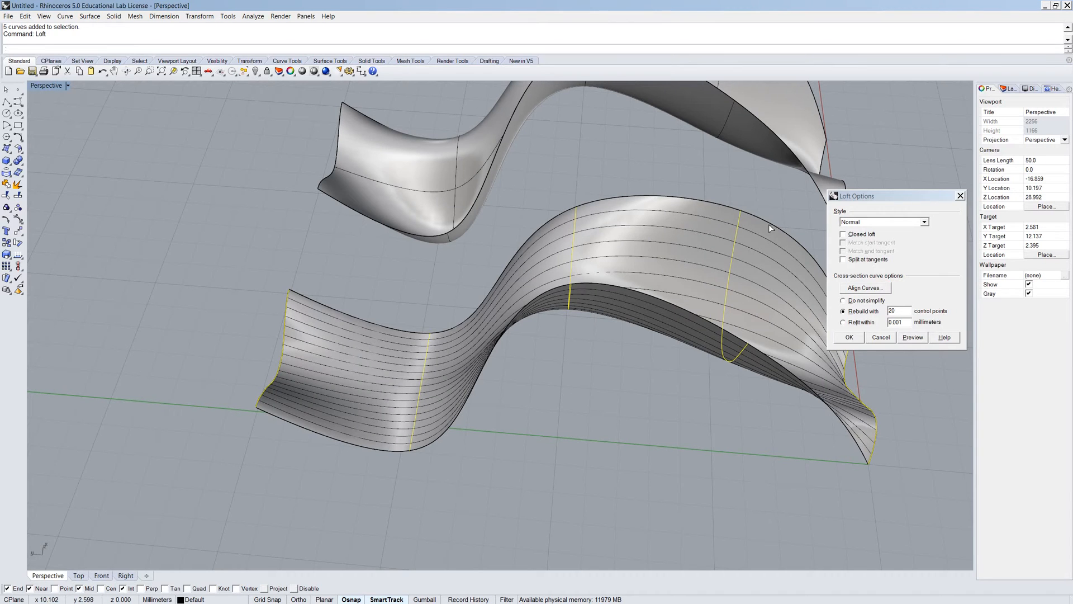
pyautogui.moveTo(703, 391); pyautogui.dragTo(630, 427, button='right')
pyautogui.scroll(-7, 626, 428)
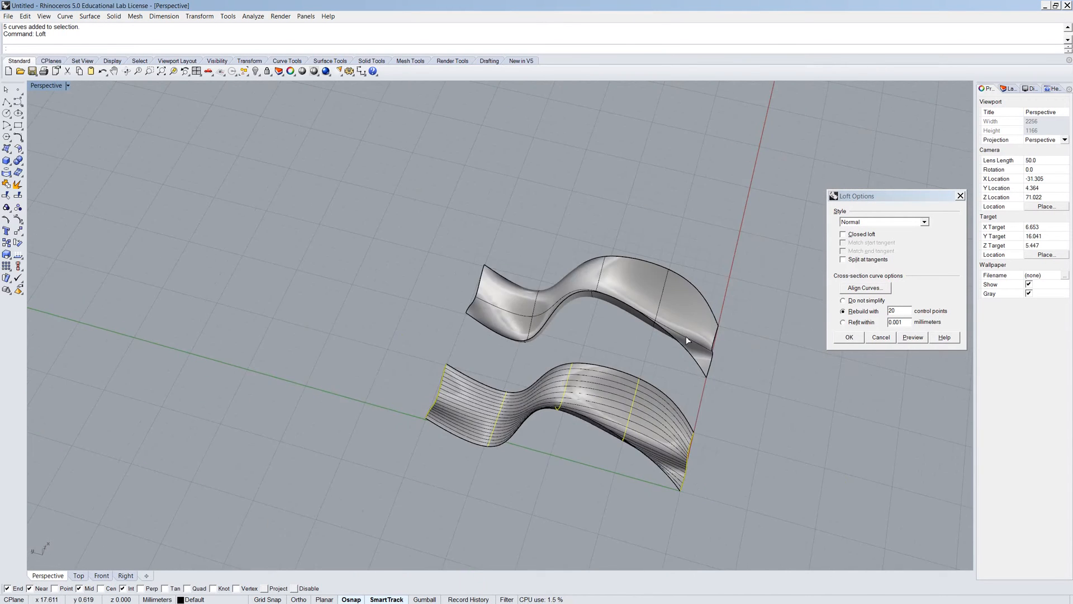
pyautogui.scroll(7, 755, 250)
pyautogui.moveTo(566, 302); pyautogui.dragTo(565, 291, button='right')
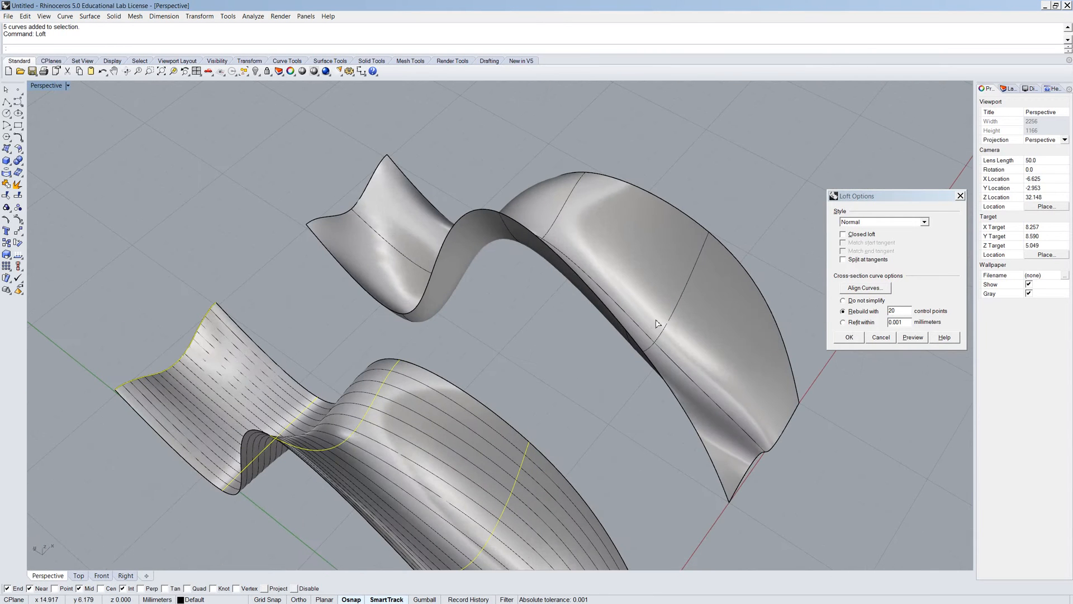
pyautogui.moveTo(733, 343); pyautogui.dragTo(725, 391, button='right')
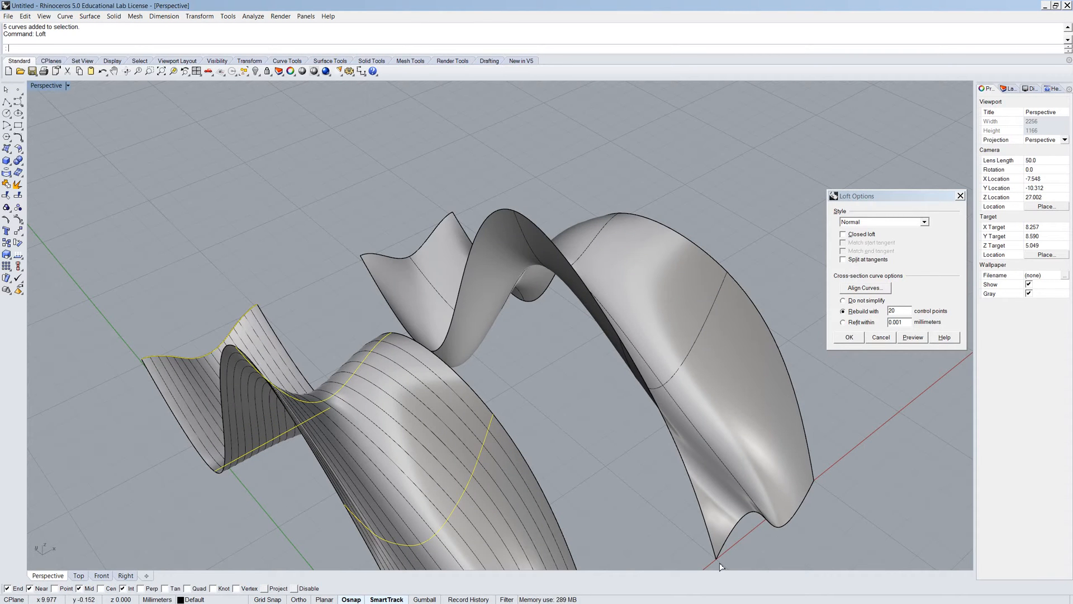
pyautogui.scroll(-5, 475, 441)
pyautogui.moveTo(475, 442); pyautogui.dragTo(452, 412, button='right')
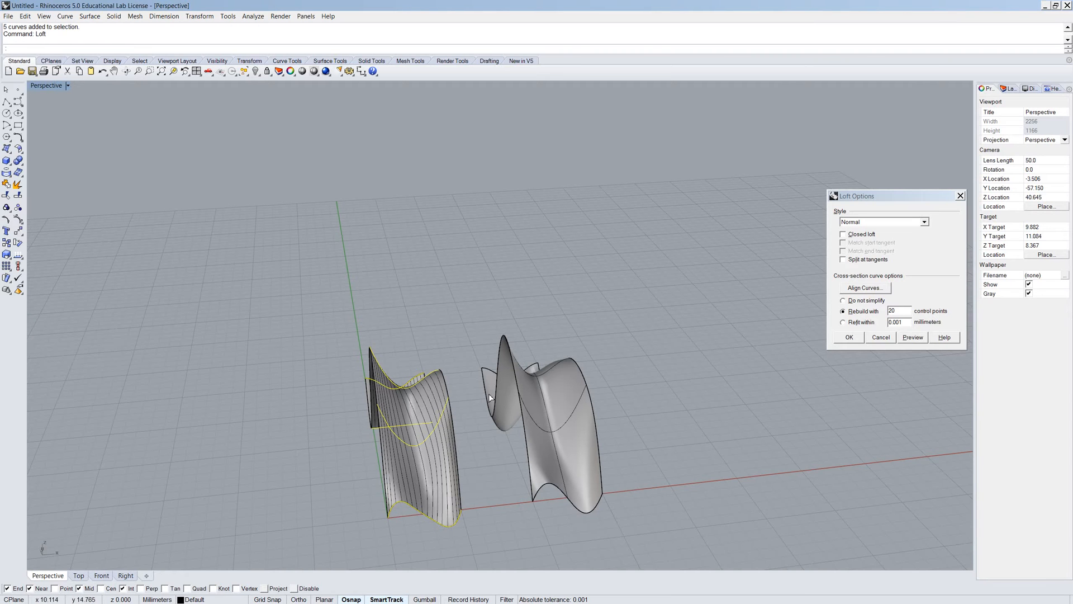
pyautogui.moveTo(444, 497); pyautogui.dragTo(659, 466, button='right')
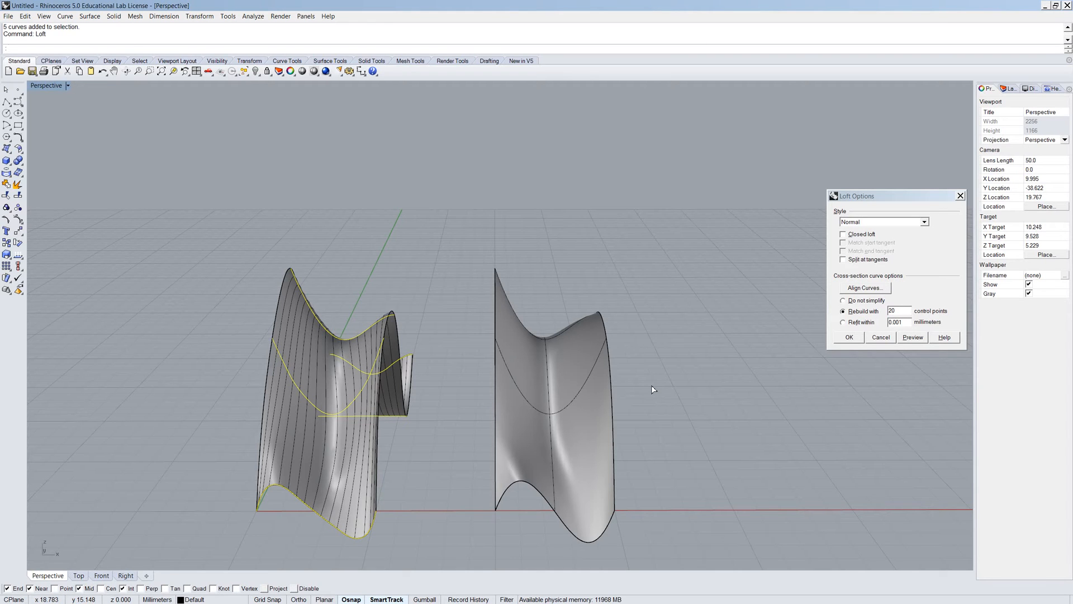
pyautogui.moveTo(377, 283); pyautogui.dragTo(388, 433, button='right')
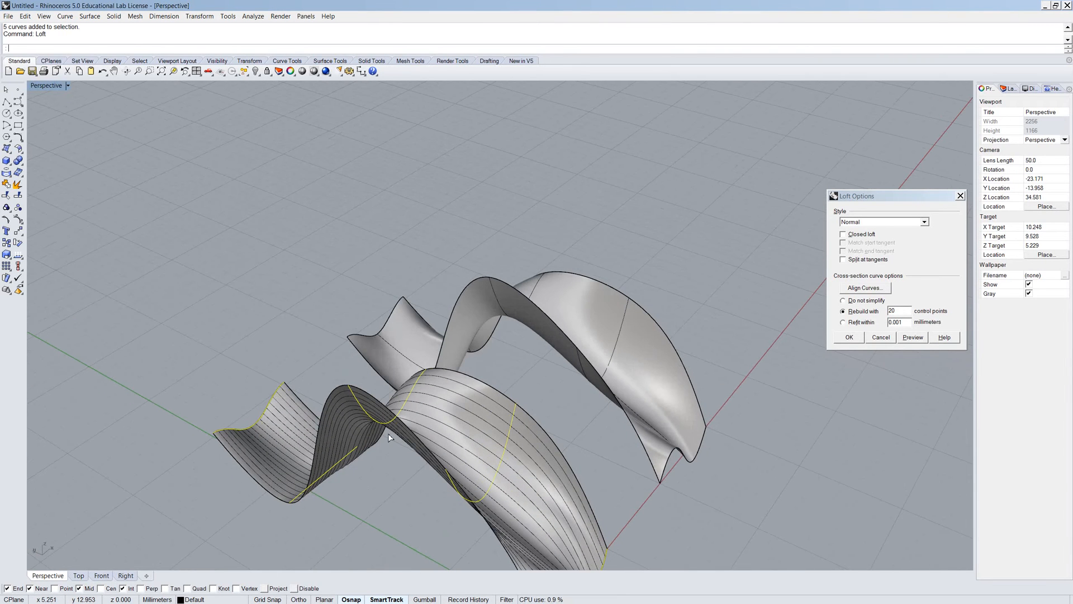